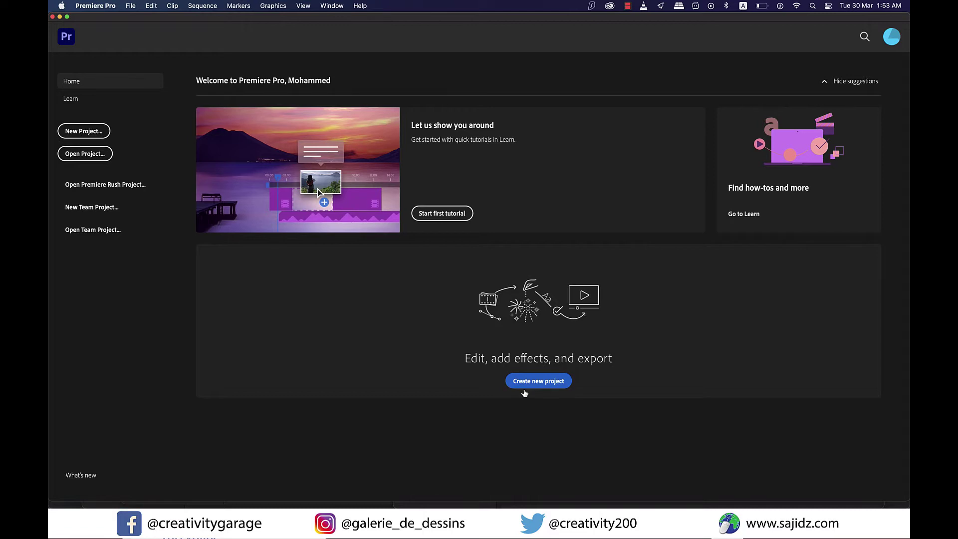
Create a new project named "nature" in the default location with the default settings.
{"action": "left_click", "coordinate": [132, 9]}
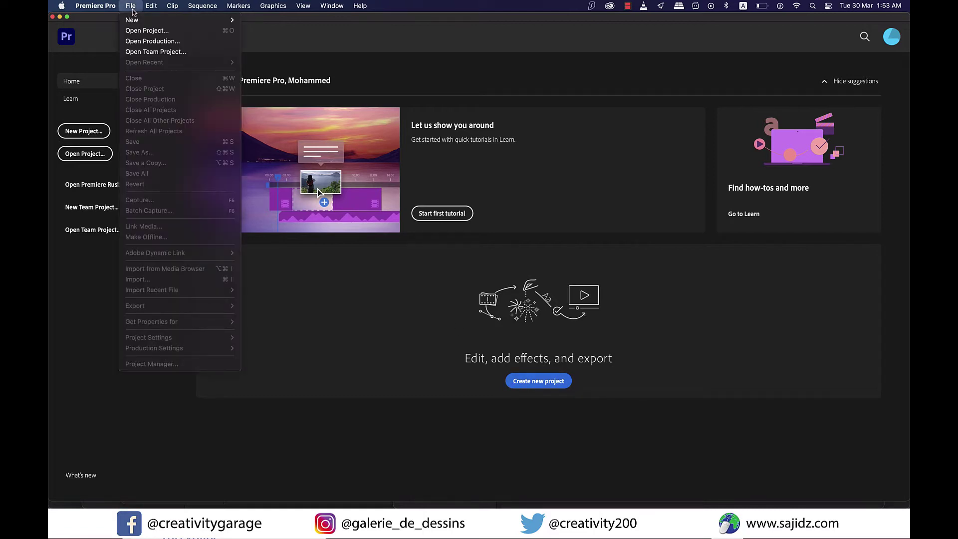
{"action": "mouse_move", "coordinate": [134, 20]}
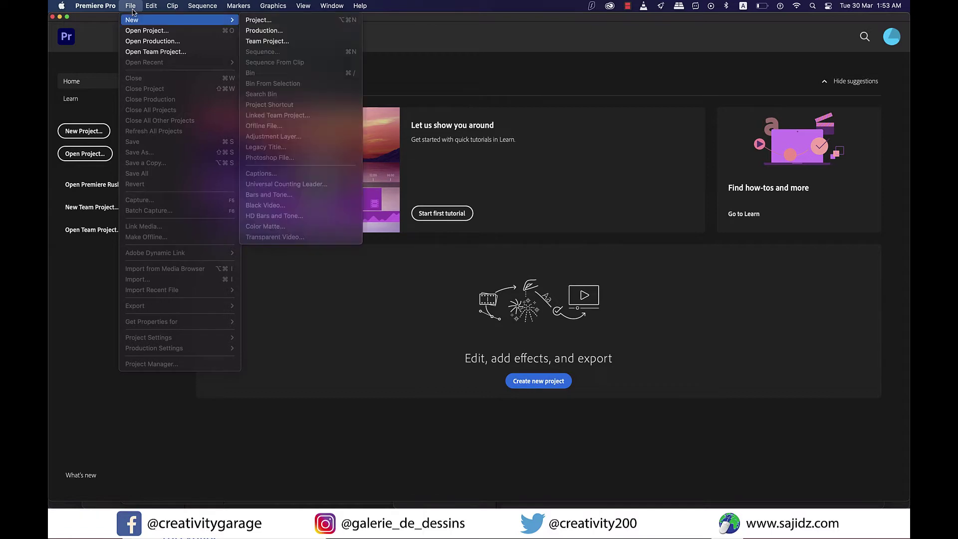
{"action": "left_click", "coordinate": [258, 21]}
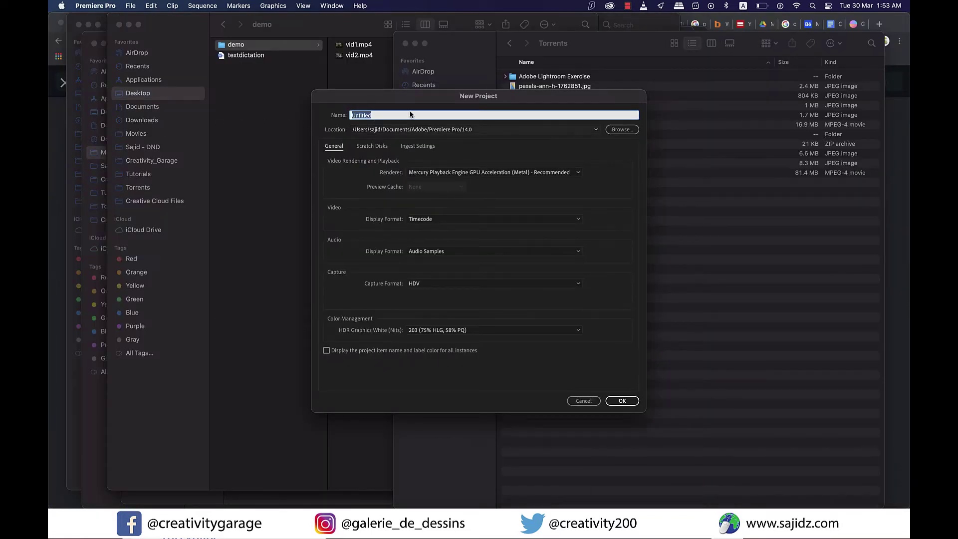
{"action": "left_click", "coordinate": [629, 133]}
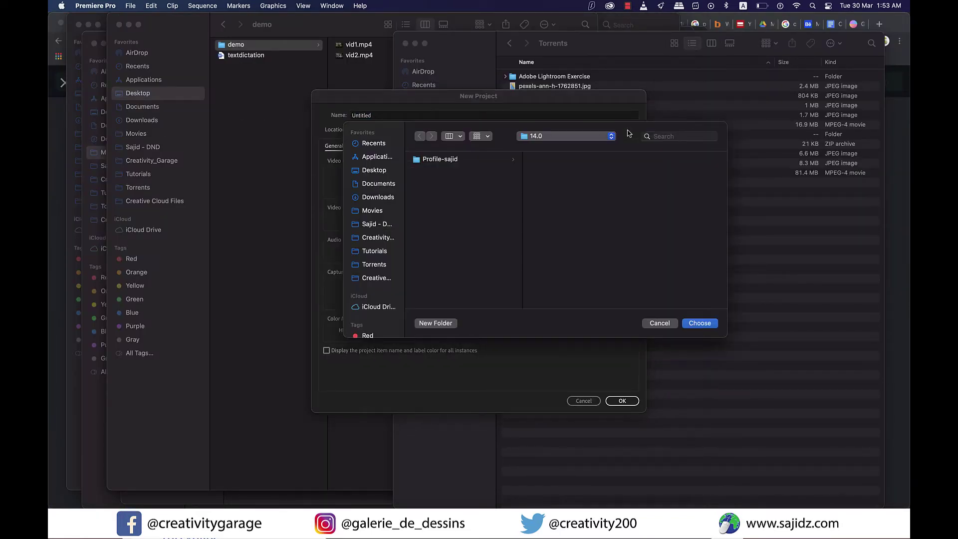
{"action": "left_click", "coordinate": [657, 323]}
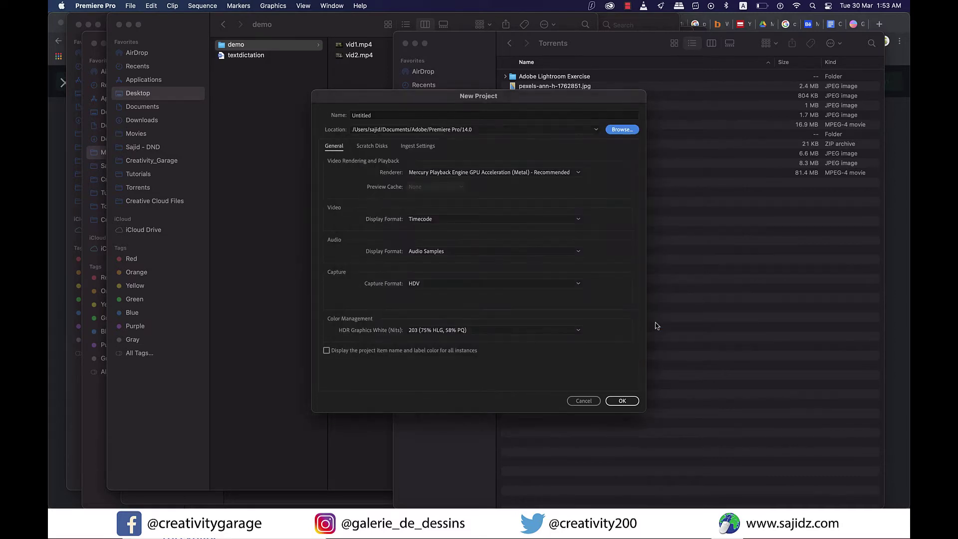
{"action": "left_click", "coordinate": [385, 115]}
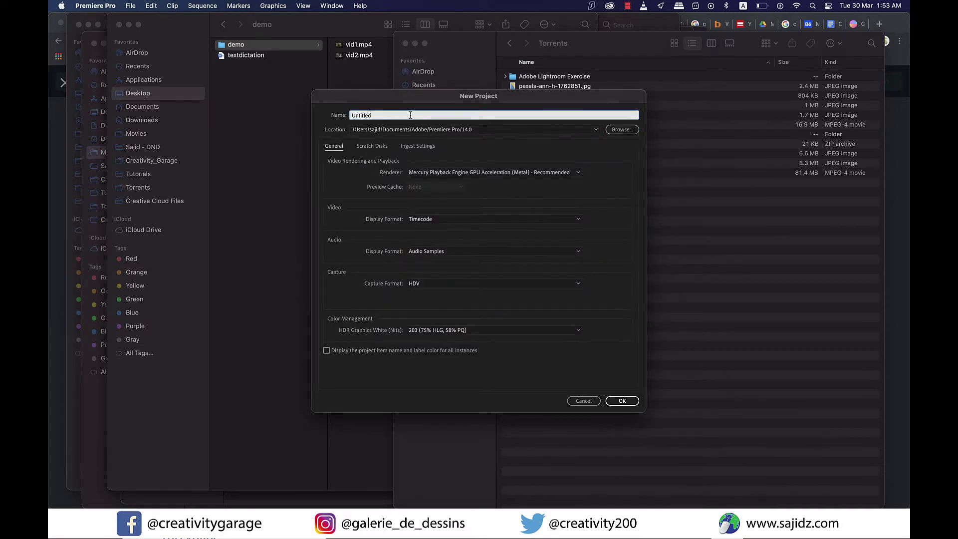
{"action": "left_click_drag", "start_coordinate": [386, 114], "coordinate": [332, 115]}
{"action": "type", "text": "nature"}
{"action": "left_click", "coordinate": [632, 402]}
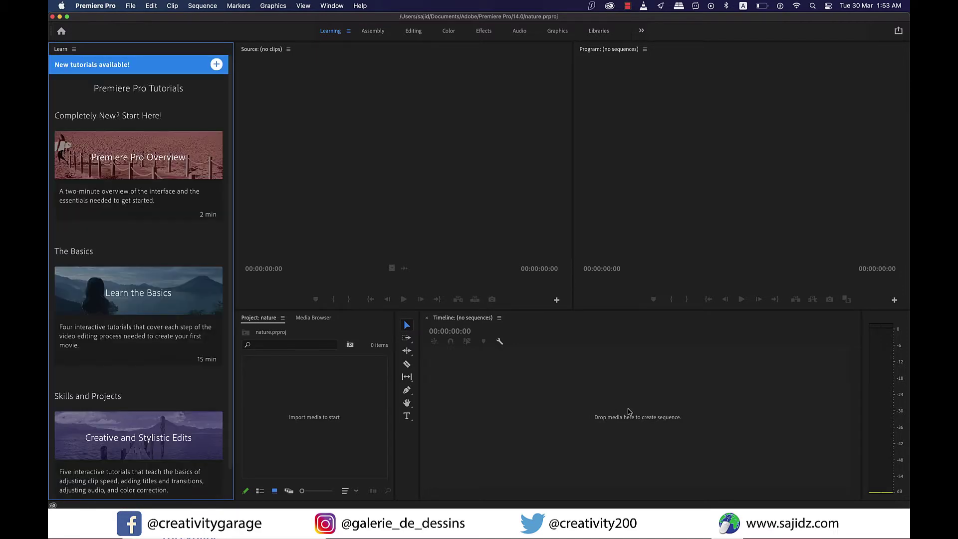
Close the Learn panel in the workspace.
{"action": "left_click", "coordinate": [74, 50]}
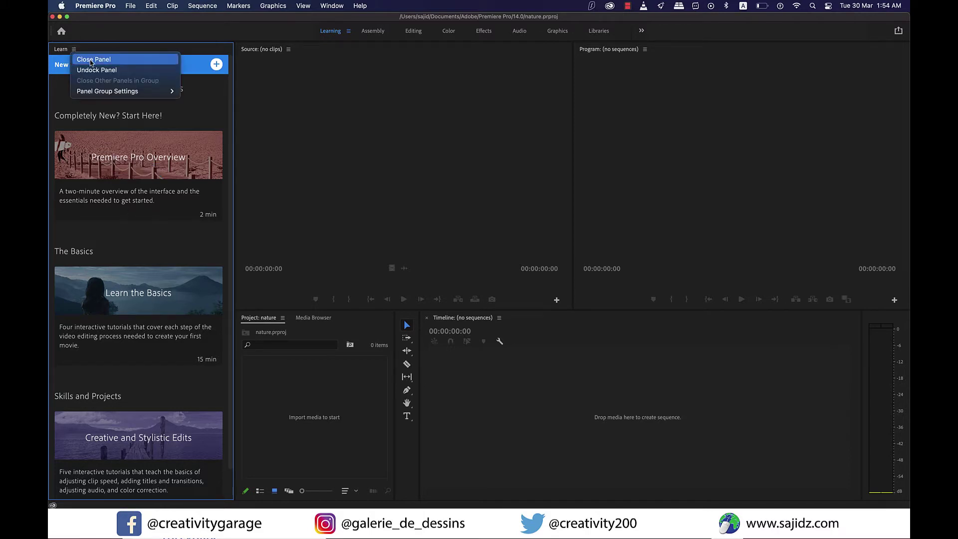
{"action": "left_click", "coordinate": [92, 60]}
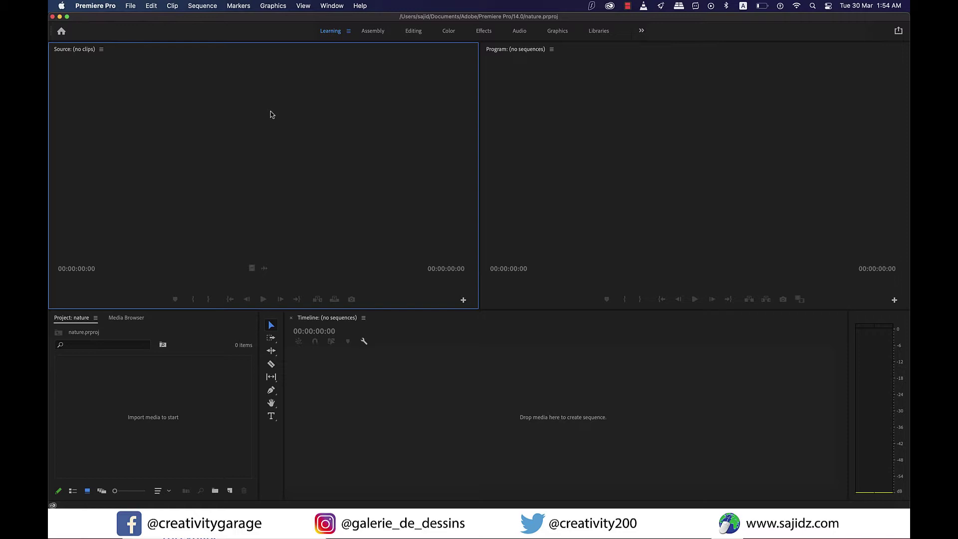
{"action": "left_click", "coordinate": [184, 417]}
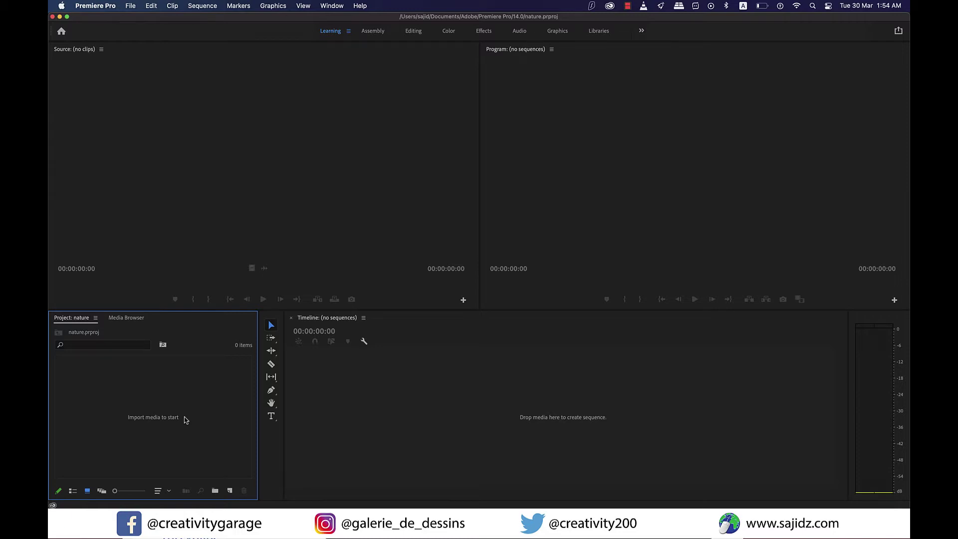
{"action": "left_click", "coordinate": [475, 391]}
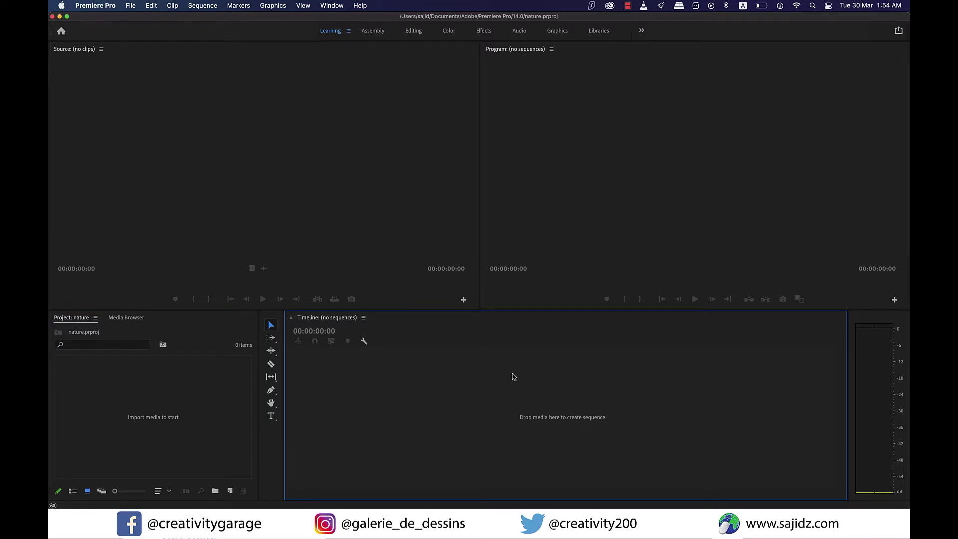
{"action": "left_click", "coordinate": [639, 161]}
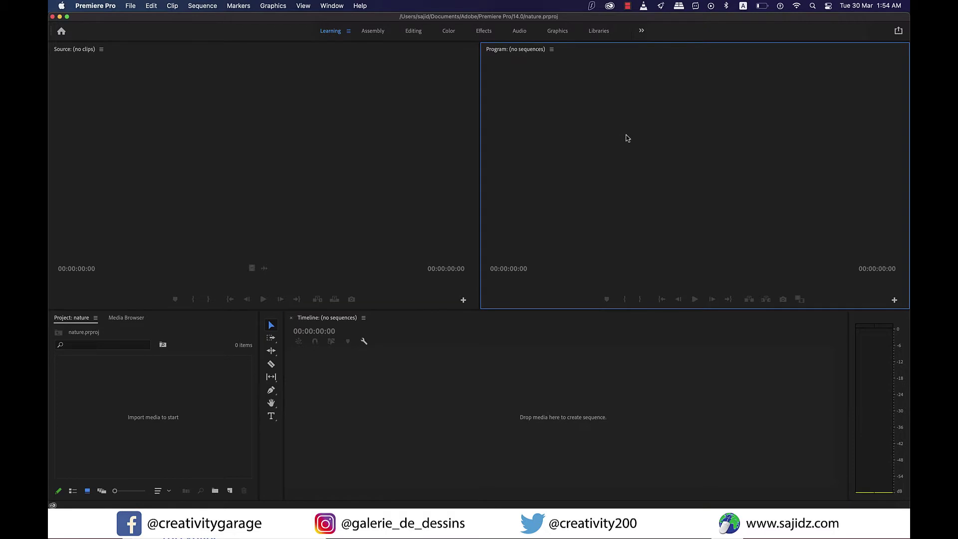
{"action": "left_click", "coordinate": [427, 406]}
{"action": "left_click", "coordinate": [132, 7]}
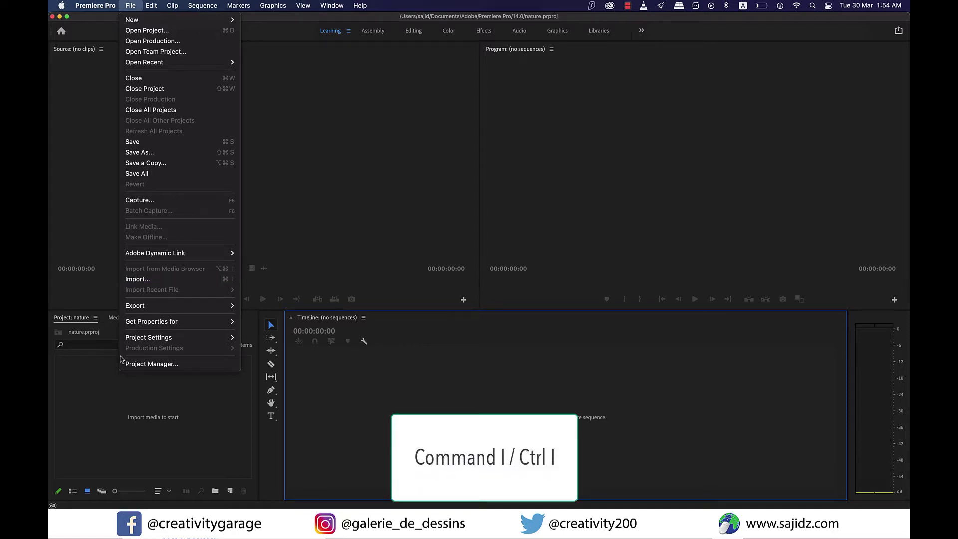
{"action": "left_click", "coordinate": [97, 419]}
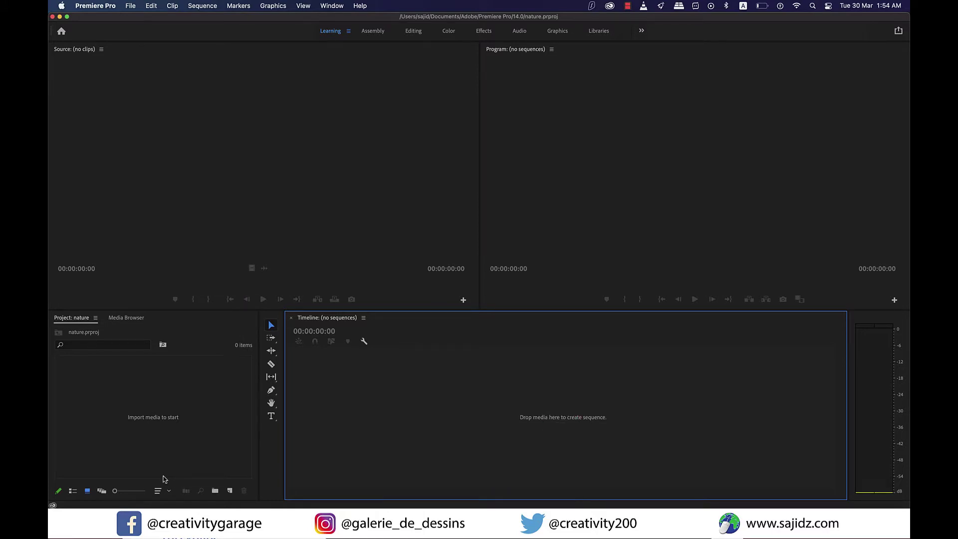
Import vid1.mp4 from the demo folder into the project.
{"action": "right_click", "coordinate": [172, 414]}
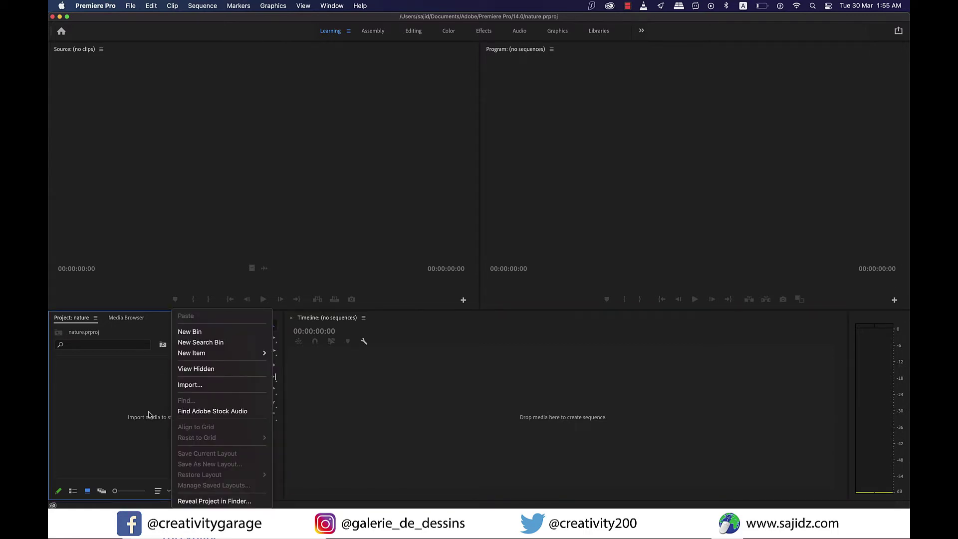
{"action": "left_click", "coordinate": [149, 415]}
{"action": "right_click", "coordinate": [158, 415]}
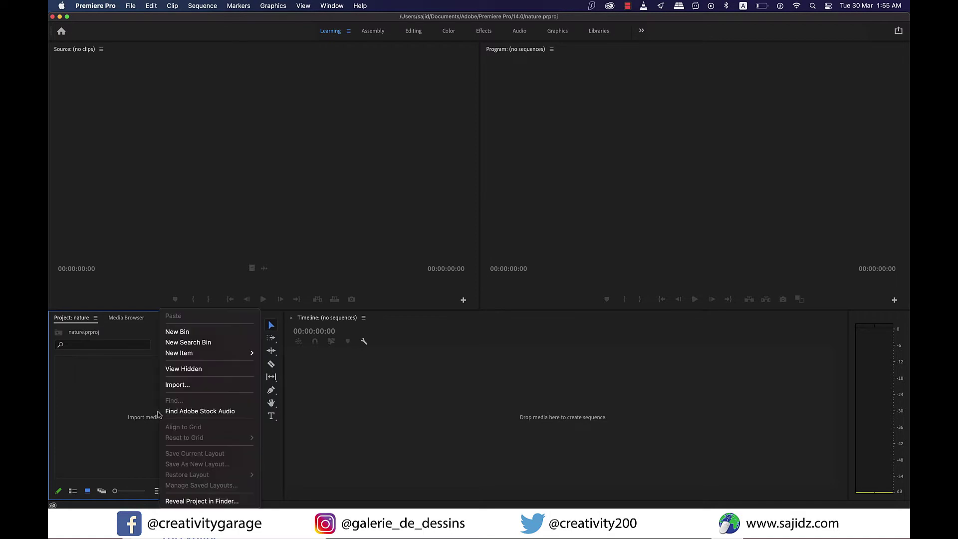
{"action": "left_click", "coordinate": [177, 385]}
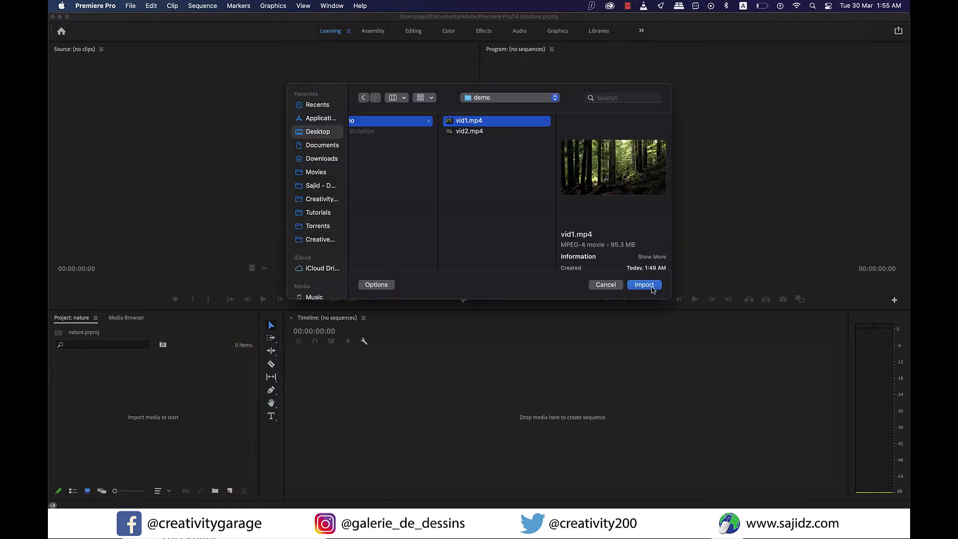
{"action": "left_click", "coordinate": [654, 288]}
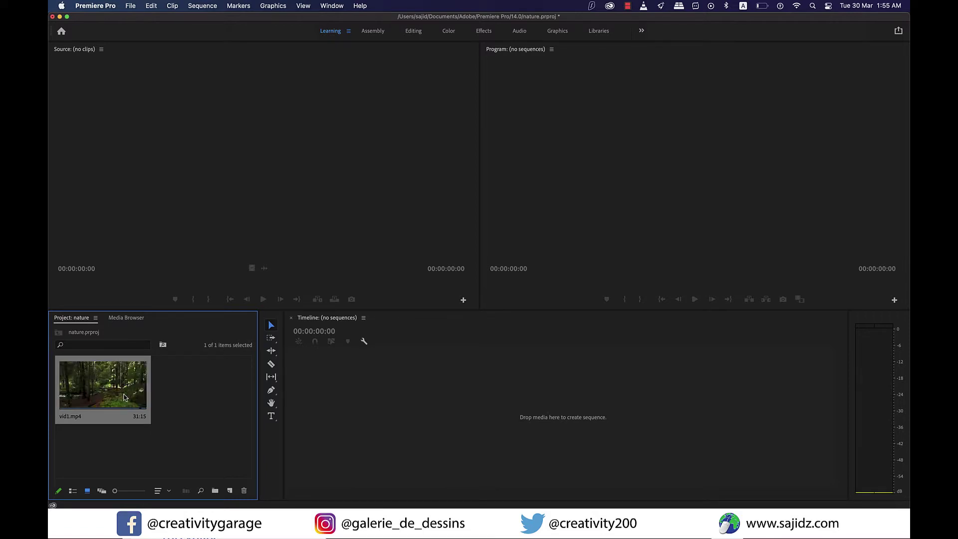
Switch the project items to list view and back to icon view.
{"action": "left_click", "coordinate": [72, 491]}
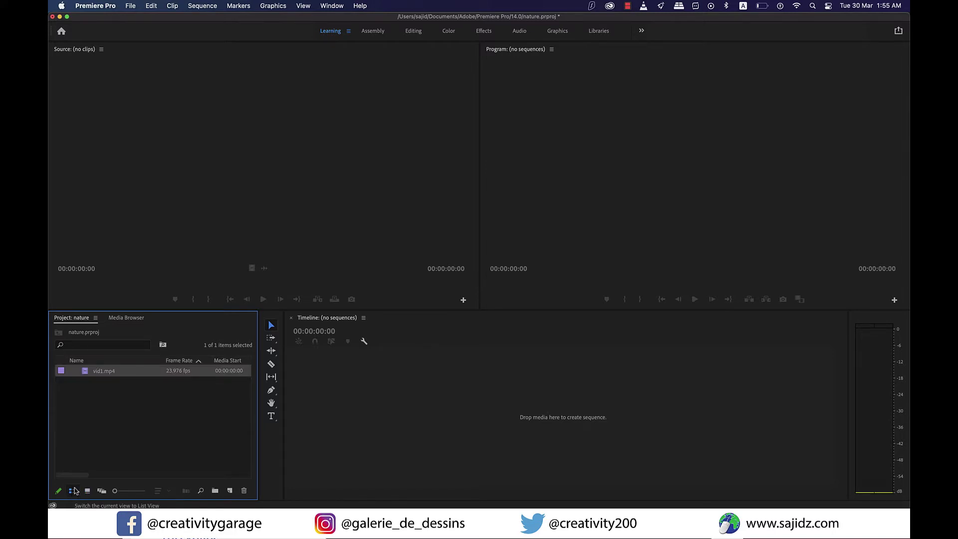
{"action": "left_click", "coordinate": [133, 441]}
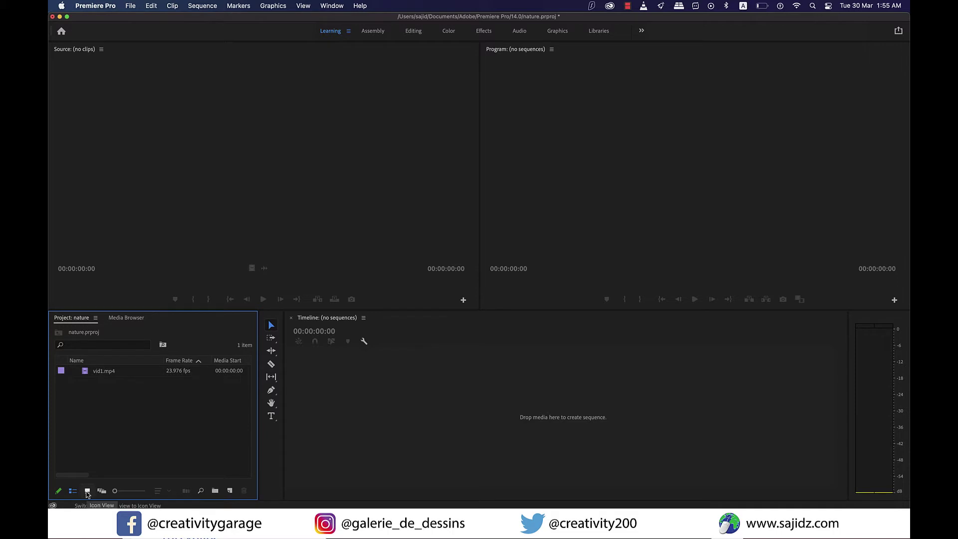
{"action": "left_click", "coordinate": [87, 492]}
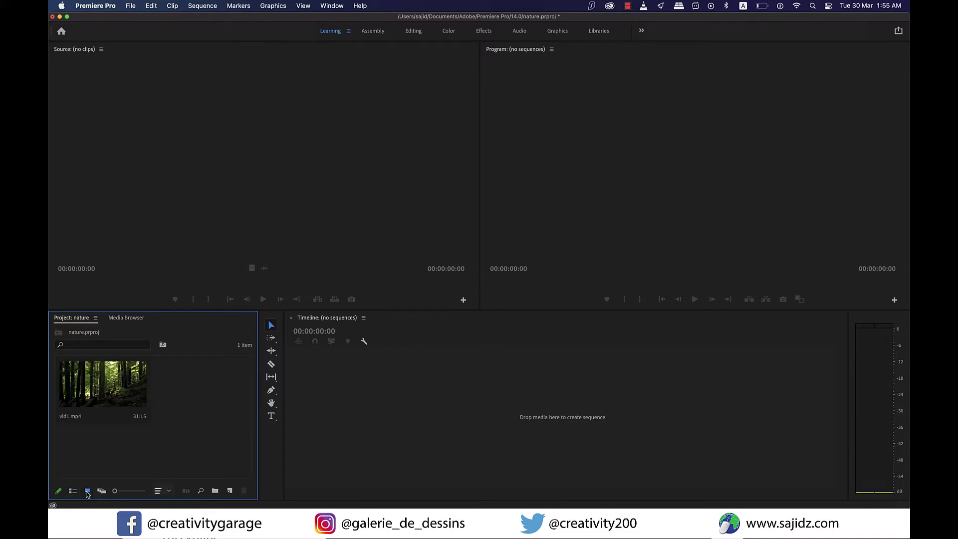
Place vid1.mp4 in the empty timeline to create a sequence from it.
{"action": "left_click", "coordinate": [108, 382]}
{"action": "left_click_drag", "start_coordinate": [108, 382], "coordinate": [343, 390]}
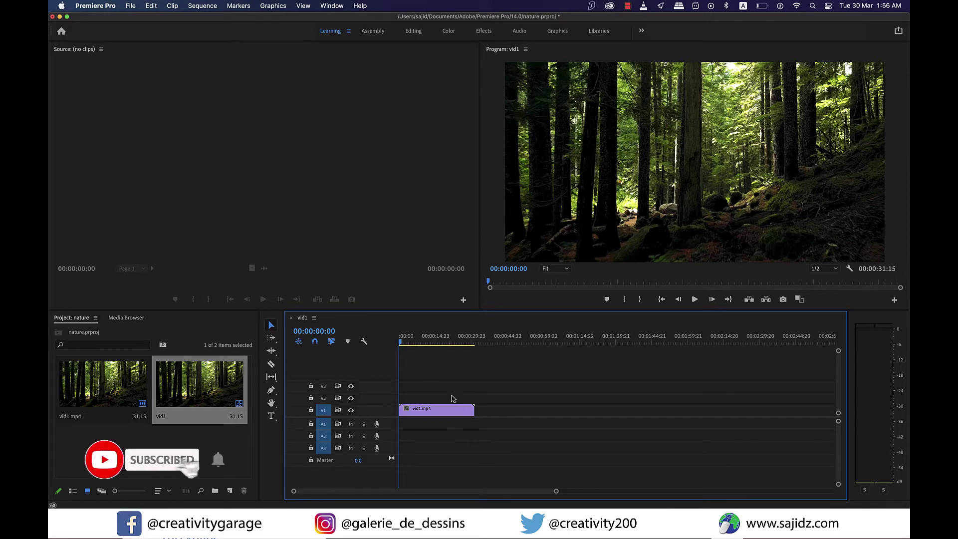
Scrub the start of the sequence, then play it from the beginning and pause at about 3 seconds.
{"action": "left_click", "coordinate": [404, 343]}
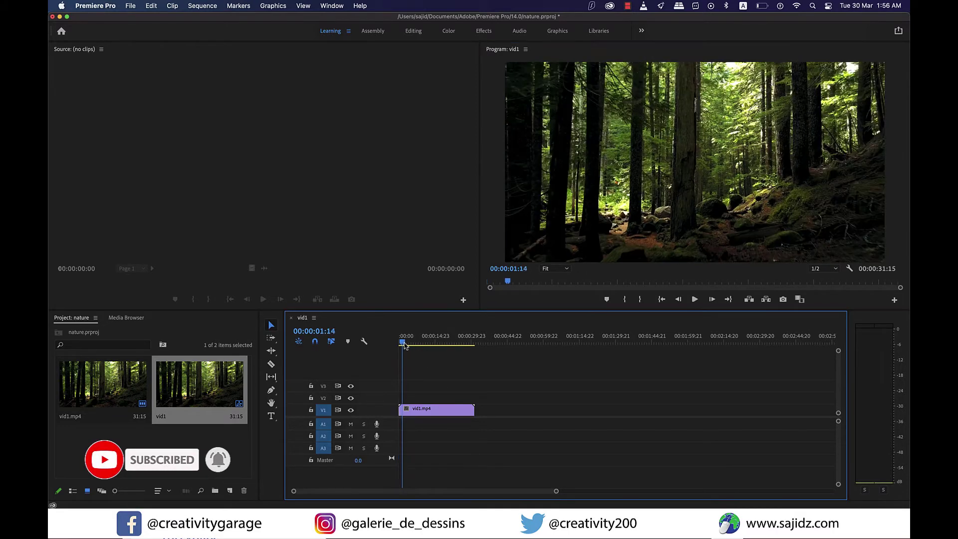
{"action": "mouse_move", "coordinate": [404, 344]}
{"action": "left_mouse_down"}
{"action": "mouse_move", "coordinate": [449, 348]}
{"action": "mouse_move", "coordinate": [400, 349]}
{"action": "left_mouse_up"}
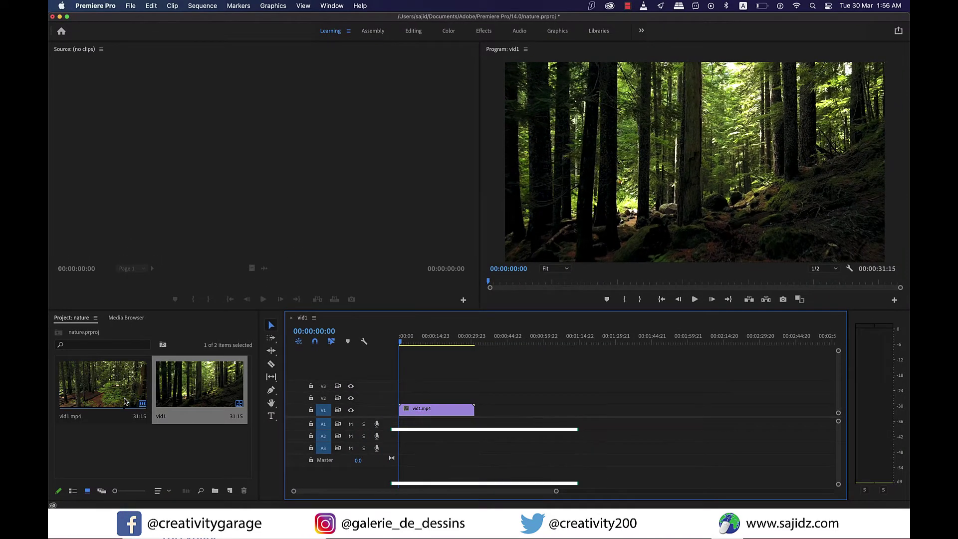
{"action": "left_click_drag", "start_coordinate": [556, 491], "coordinate": [452, 505]}
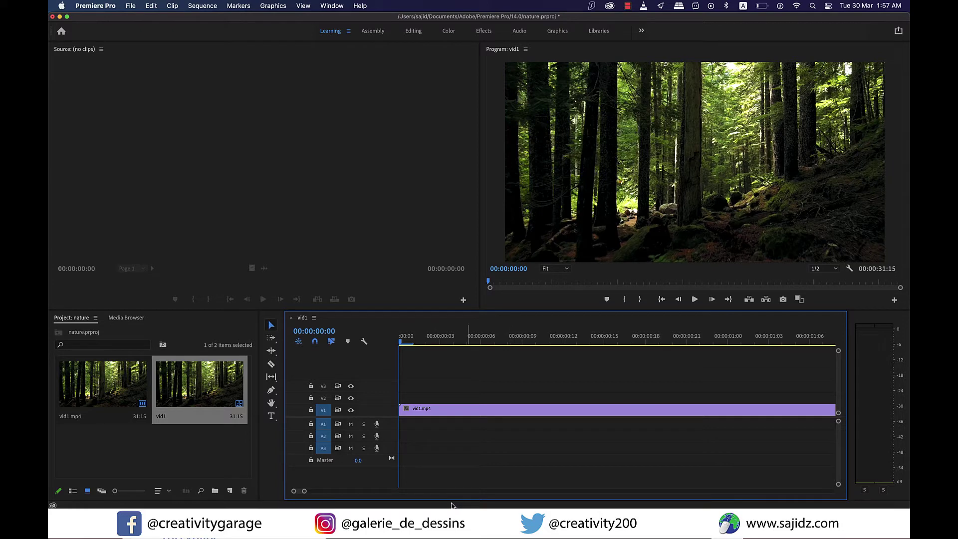
{"action": "left_click", "coordinate": [695, 300]}
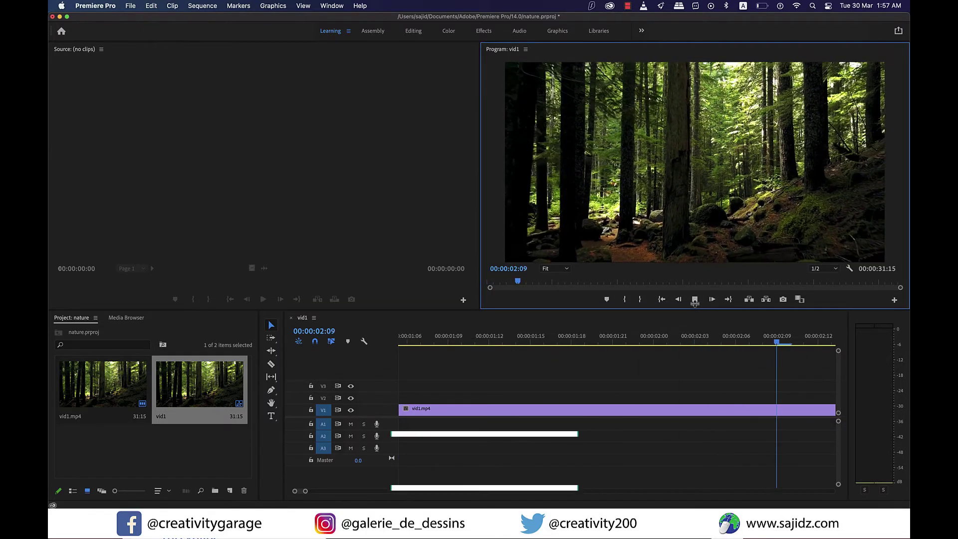
{"action": "key", "text": "space"}
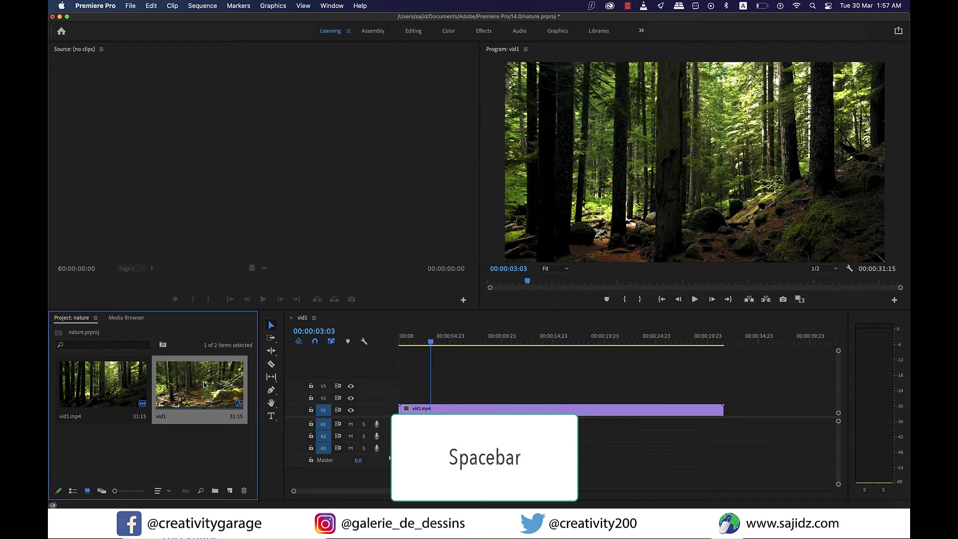
Rename the vid1 sequence in the project as "sequence1".
{"action": "right_click", "coordinate": [203, 384]}
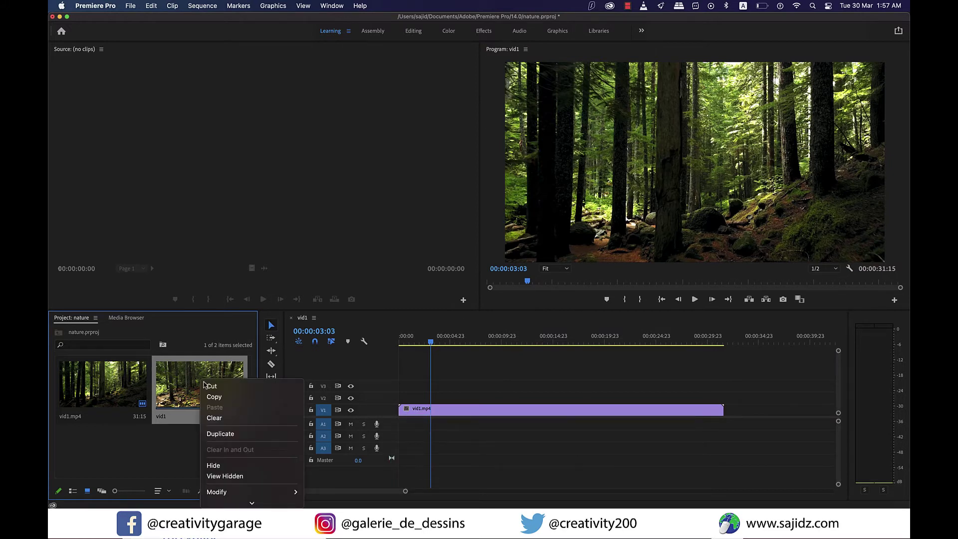
{"action": "mouse_move", "coordinate": [298, 500]}
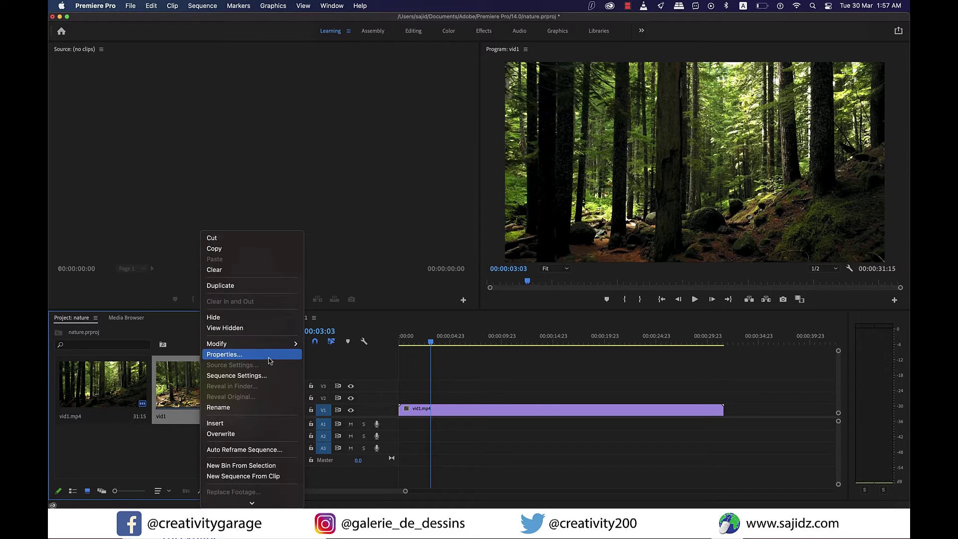
{"action": "left_click", "coordinate": [210, 478]}
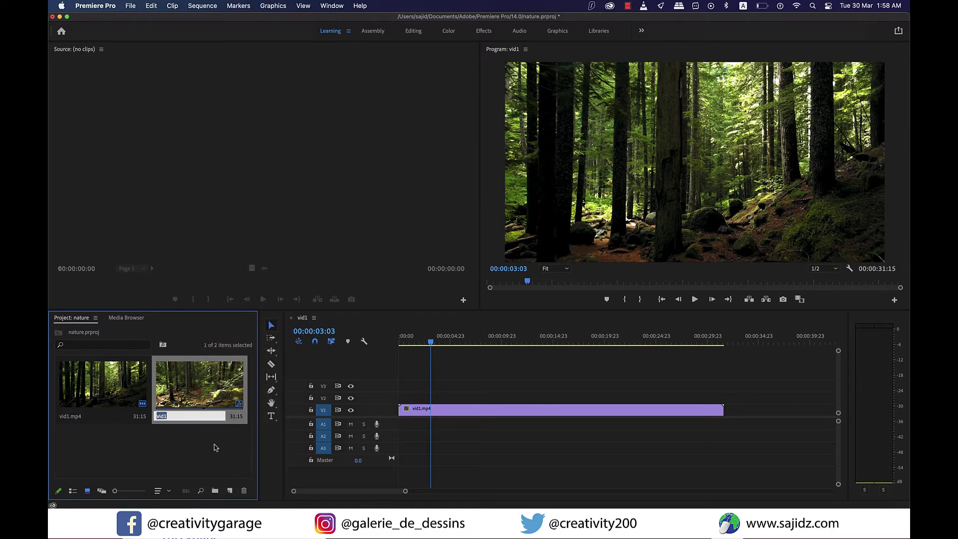
{"action": "type", "text": "sequence1"}
{"action": "left_click", "coordinate": [199, 449]}
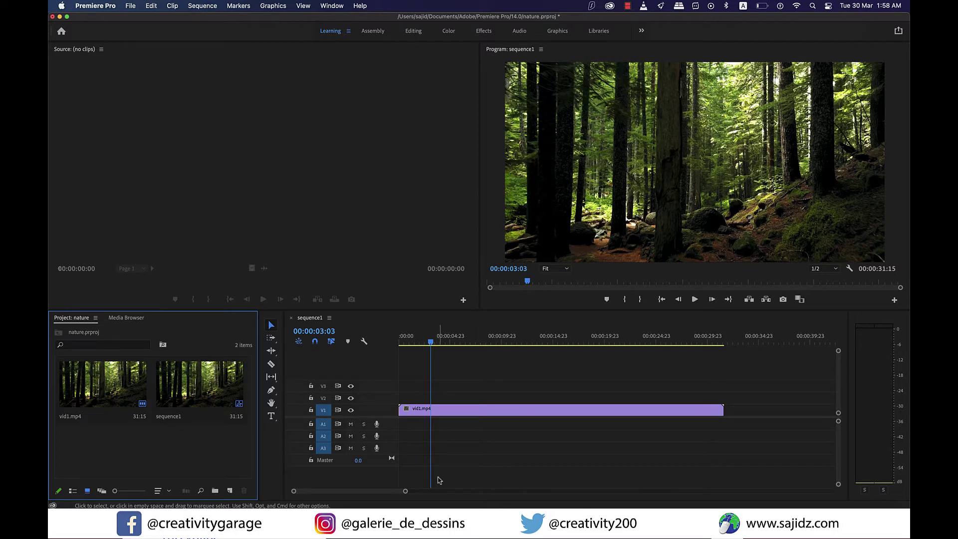
Import the second clip, vid2.mp4, into the project.
{"action": "right_click", "coordinate": [170, 451]}
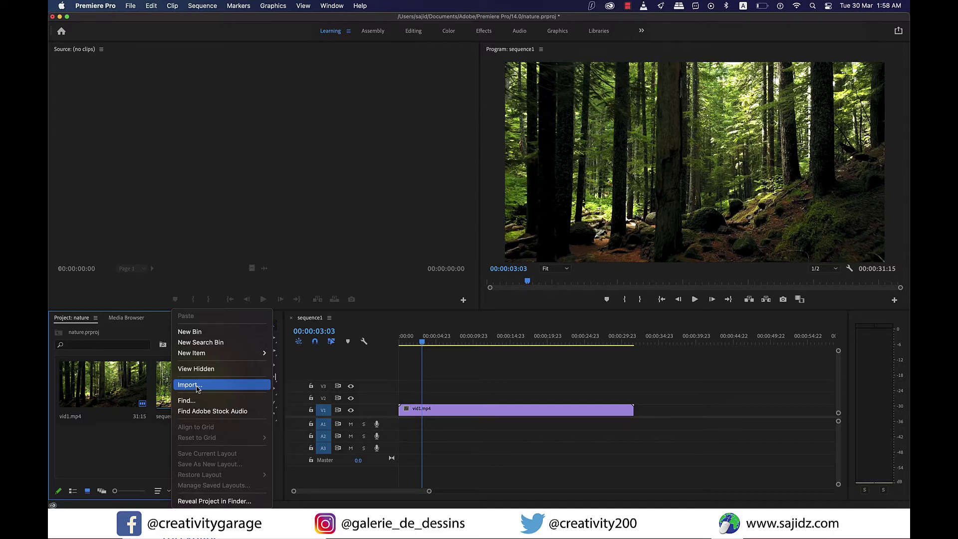
{"action": "left_click", "coordinate": [130, 6]}
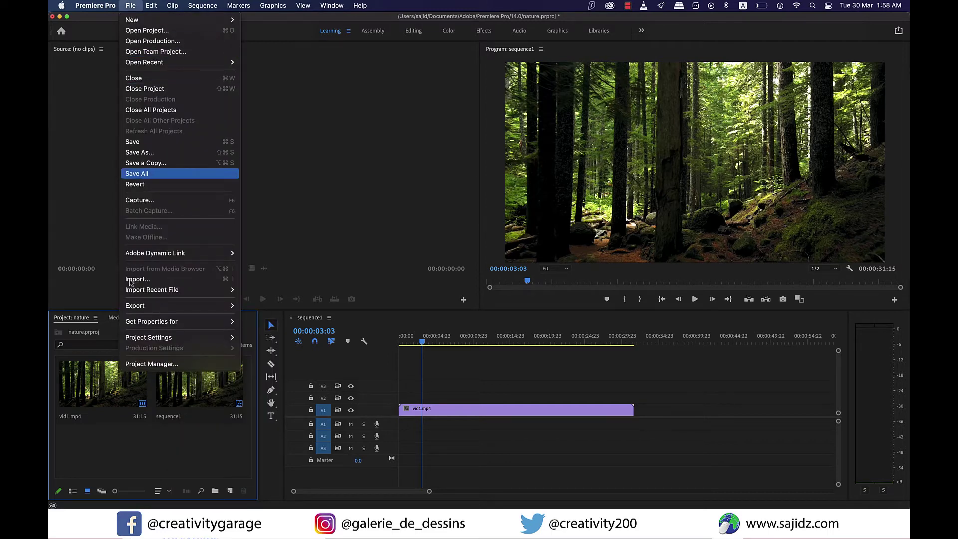
{"action": "left_click", "coordinate": [131, 281]}
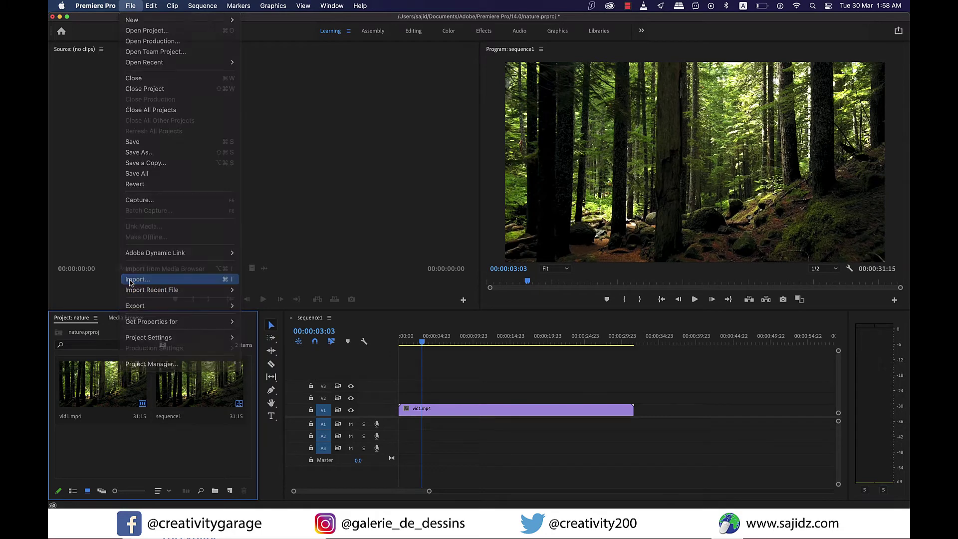
{"action": "left_click", "coordinate": [644, 280]}
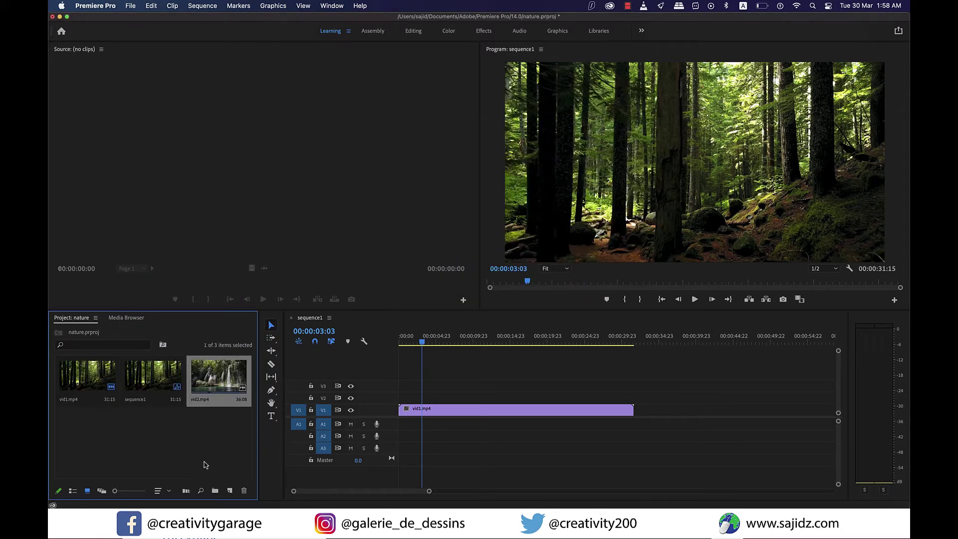
Place vid2.mp4 on track V1 of sequence1 after vid1.mp4, leaving a small gap between the two clips.
{"action": "left_click", "coordinate": [206, 461]}
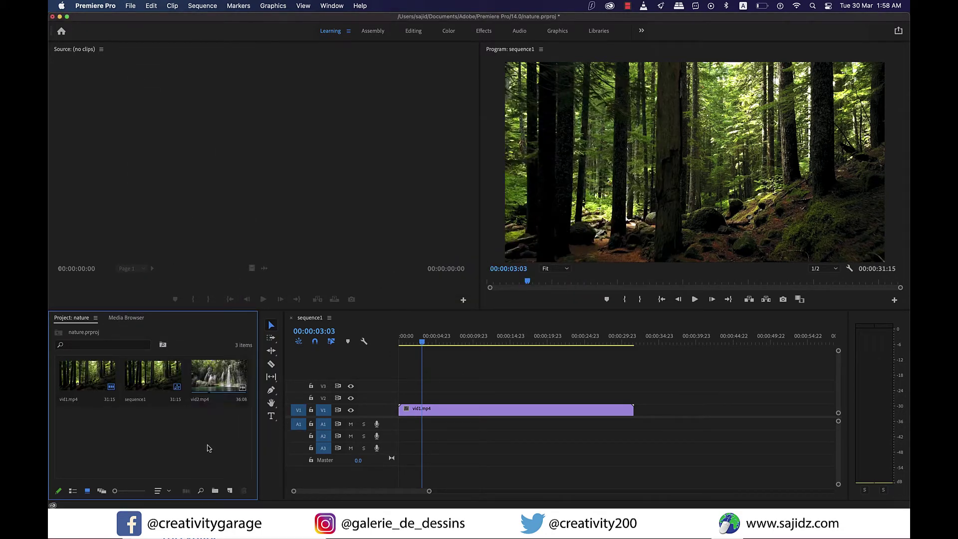
{"action": "left_click", "coordinate": [220, 380]}
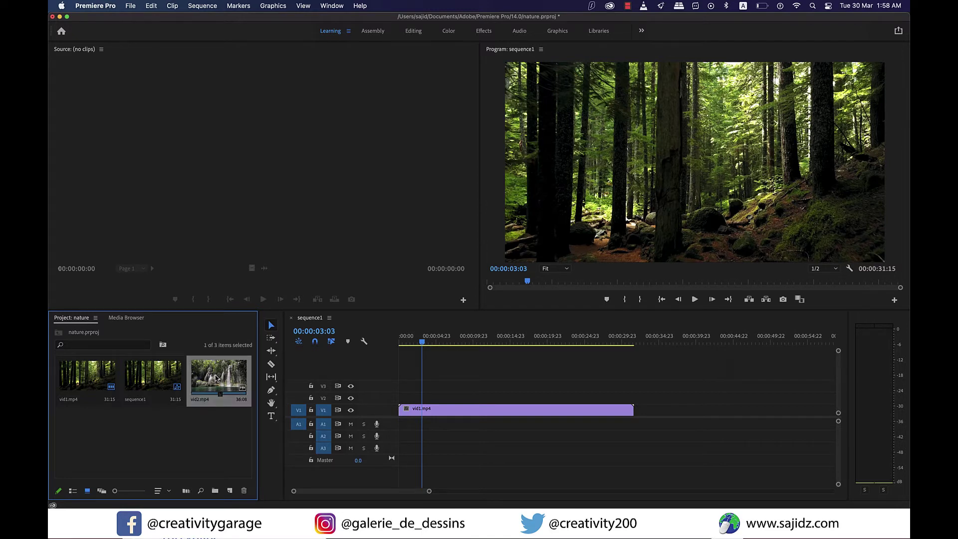
{"action": "left_click_drag", "start_coordinate": [215, 377], "coordinate": [658, 410]}
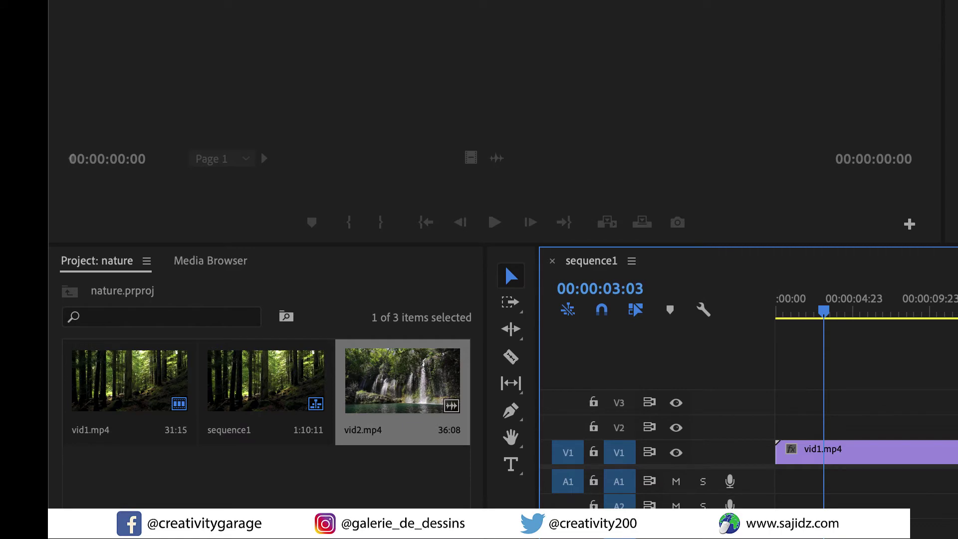
Preview the vid2.mp4 clip at about 46 seconds, then scrub back into vid1.mp4 at about 24 seconds.
{"action": "scroll", "coordinate": [866, 399], "scroll_direction": "right", "scroll_amount": 8}
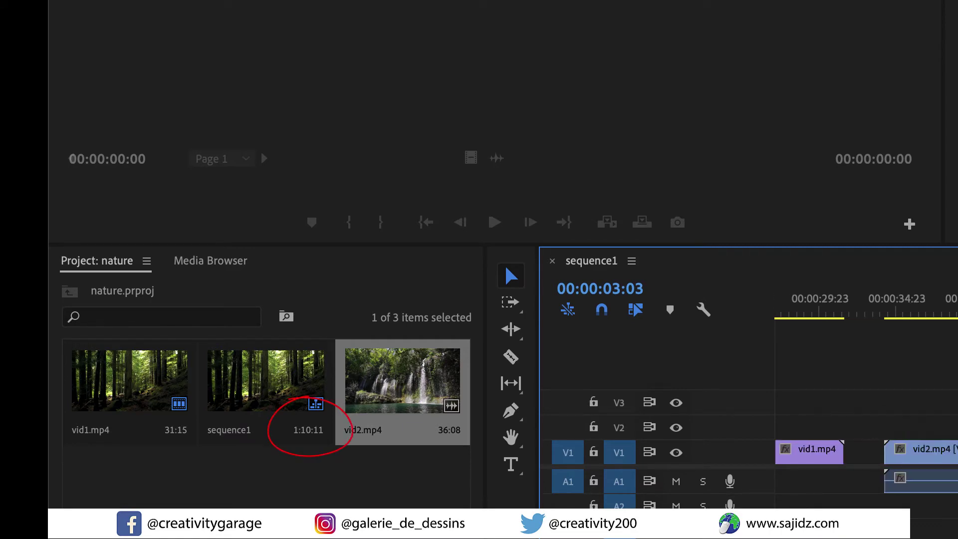
{"action": "scroll", "coordinate": [867, 400], "scroll_direction": "left", "scroll_amount": 6}
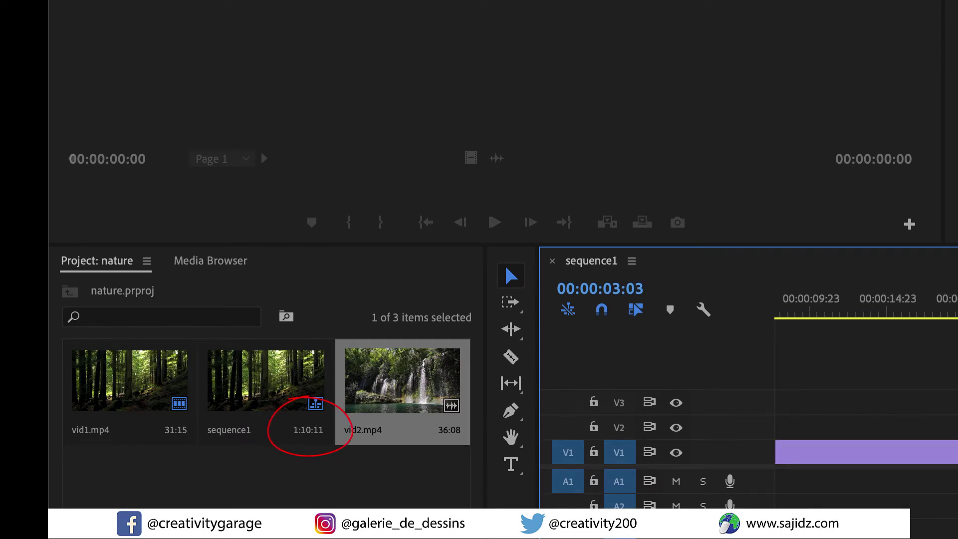
{"action": "left_click", "coordinate": [954, 300]}
{"action": "left_click", "coordinate": [954, 222]}
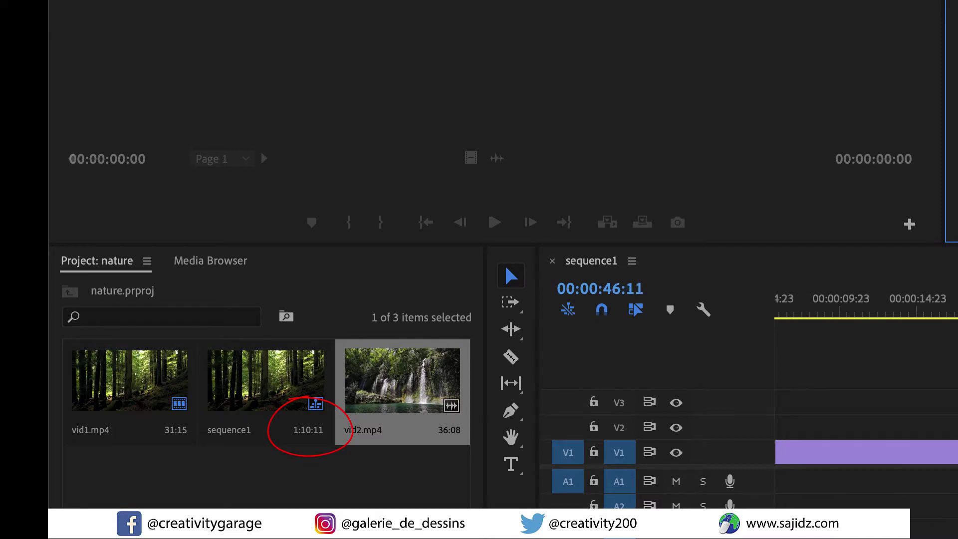
{"action": "left_click_drag", "start_coordinate": [801, 338], "coordinate": [613, 367]}
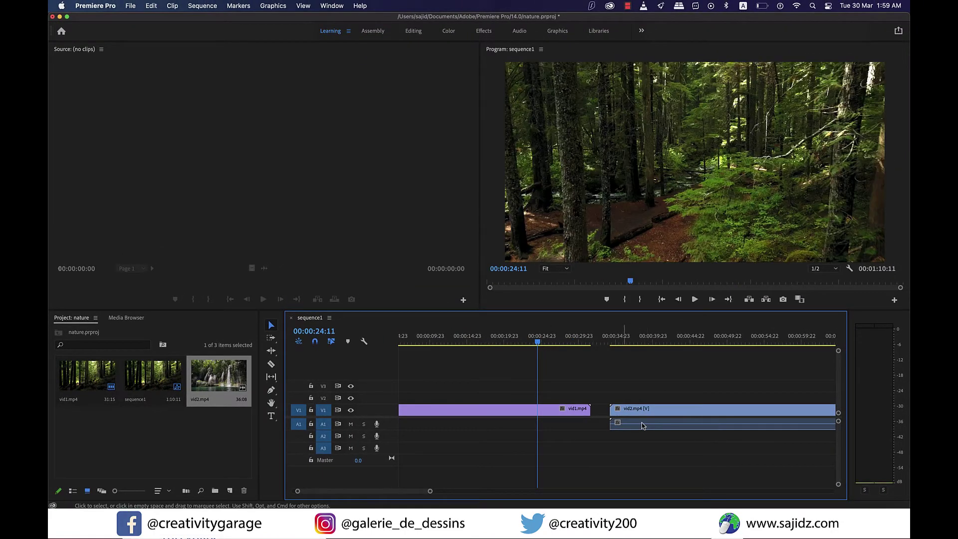
Select the linked video and audio of the vid2.mp4 clip in the sequence twice, deselecting them each time.
{"action": "left_click", "coordinate": [658, 422]}
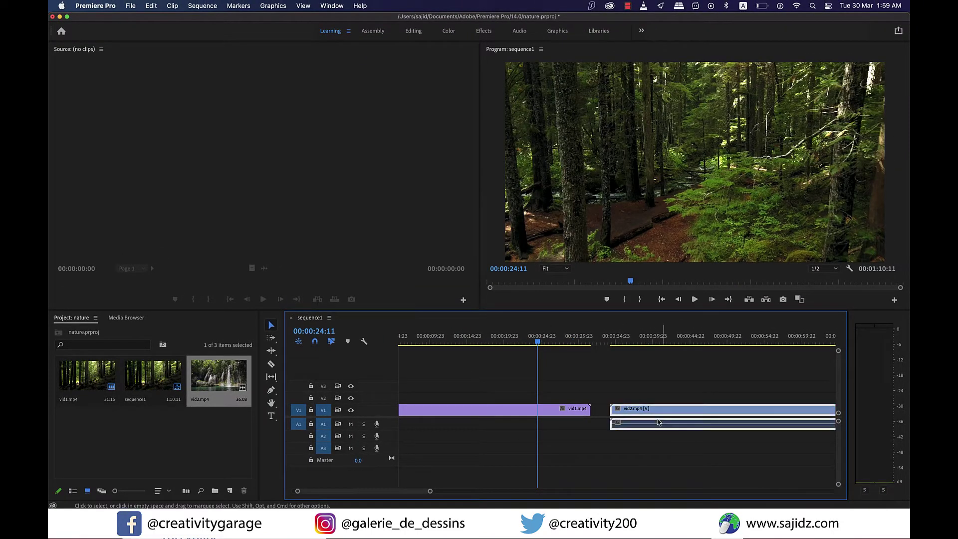
{"action": "left_click", "coordinate": [679, 458]}
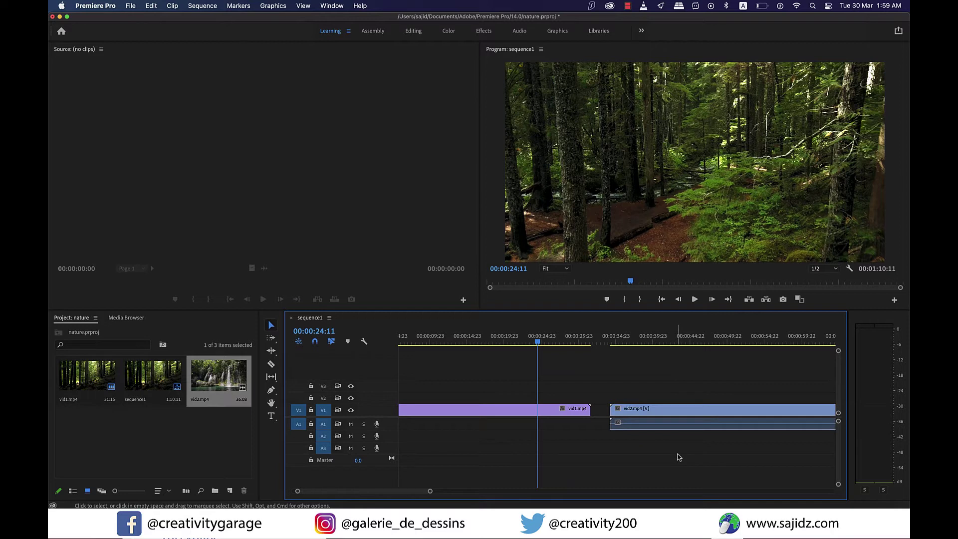
{"action": "left_click", "coordinate": [680, 426]}
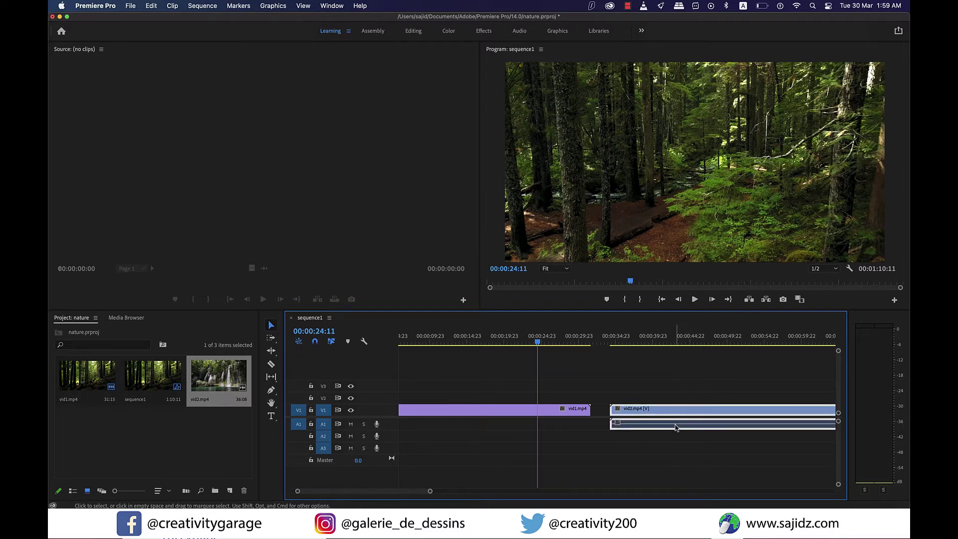
{"action": "left_click", "coordinate": [604, 423]}
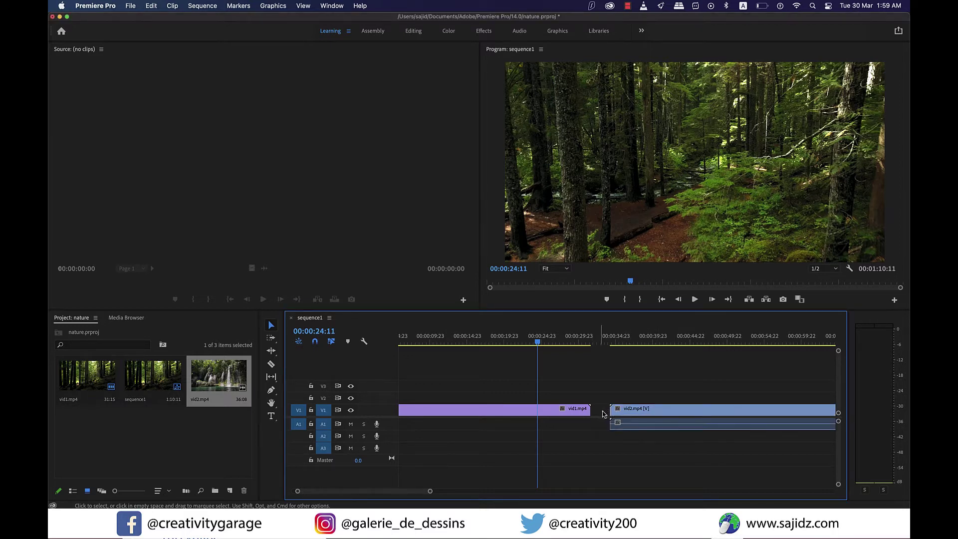
Ripple delete the gap between vid1.mp4 and vid2.mp4 and jump the playhead to the cut between the clips.
{"action": "left_click", "coordinate": [599, 410]}
{"action": "left_click", "coordinate": [596, 452]}
{"action": "right_click", "coordinate": [601, 416]}
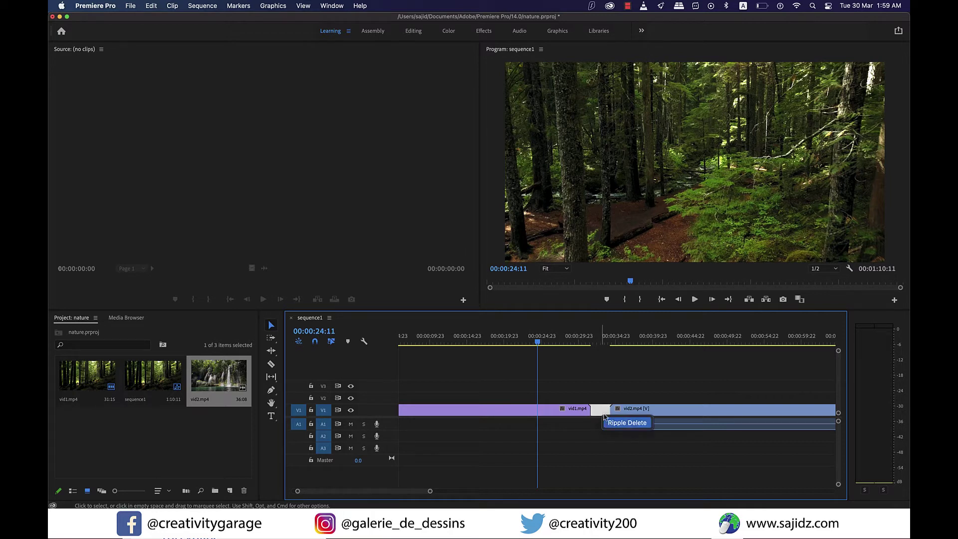
{"action": "left_click", "coordinate": [624, 425]}
{"action": "key", "text": "Down"}
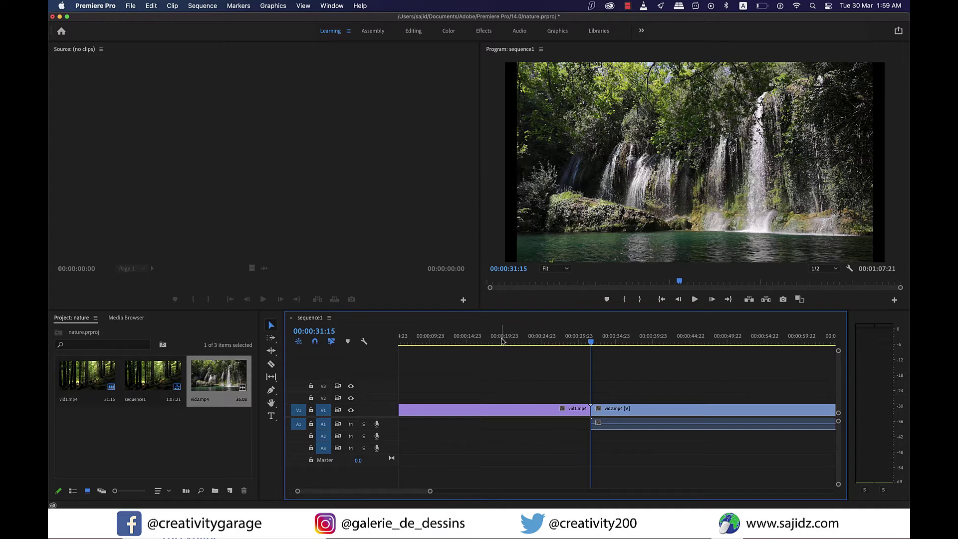
Check frames from both clips by moving the playhead to about 19, 55, 14 and 54 seconds.
{"action": "left_click", "coordinate": [501, 339]}
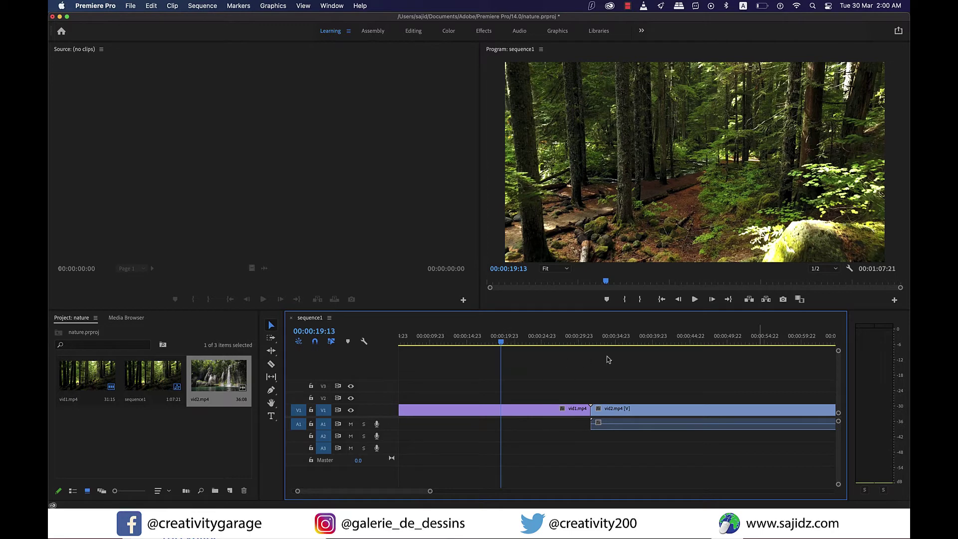
{"action": "left_click", "coordinate": [772, 343]}
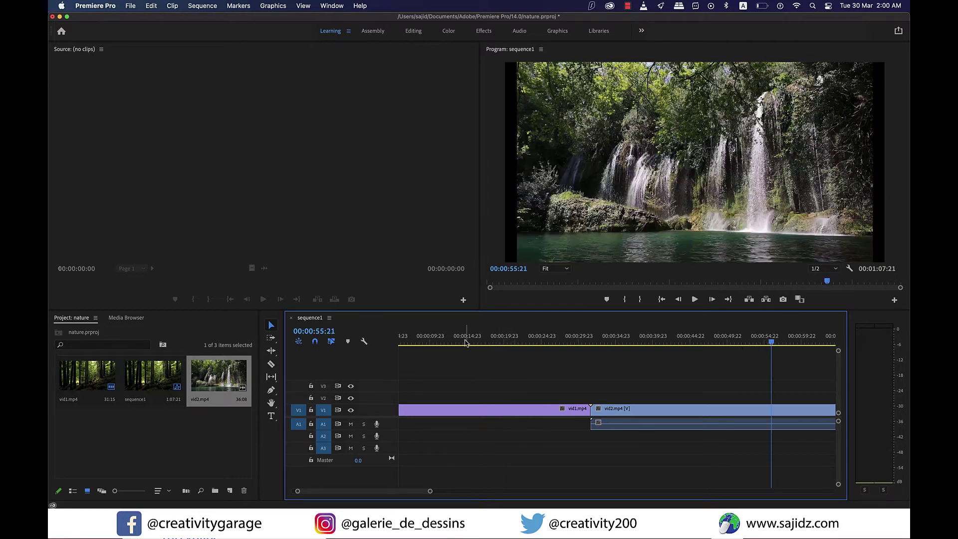
{"action": "left_click", "coordinate": [465, 343]}
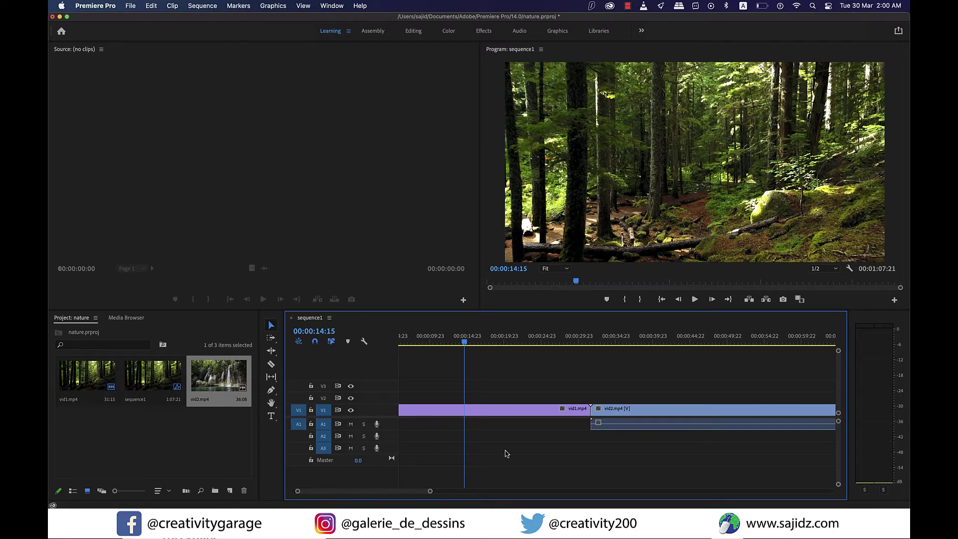
{"action": "left_click_drag", "start_coordinate": [430, 494], "coordinate": [467, 498]}
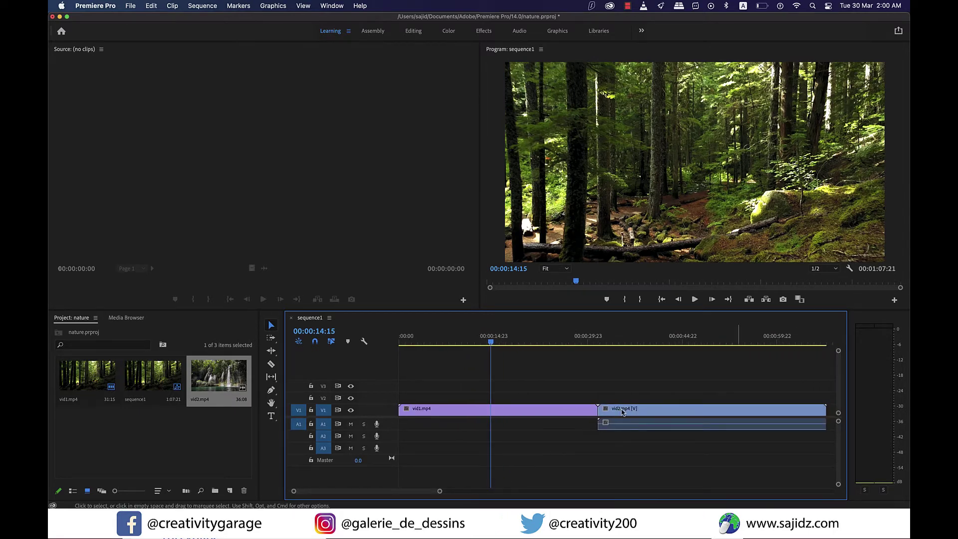
{"action": "left_click", "coordinate": [740, 343]}
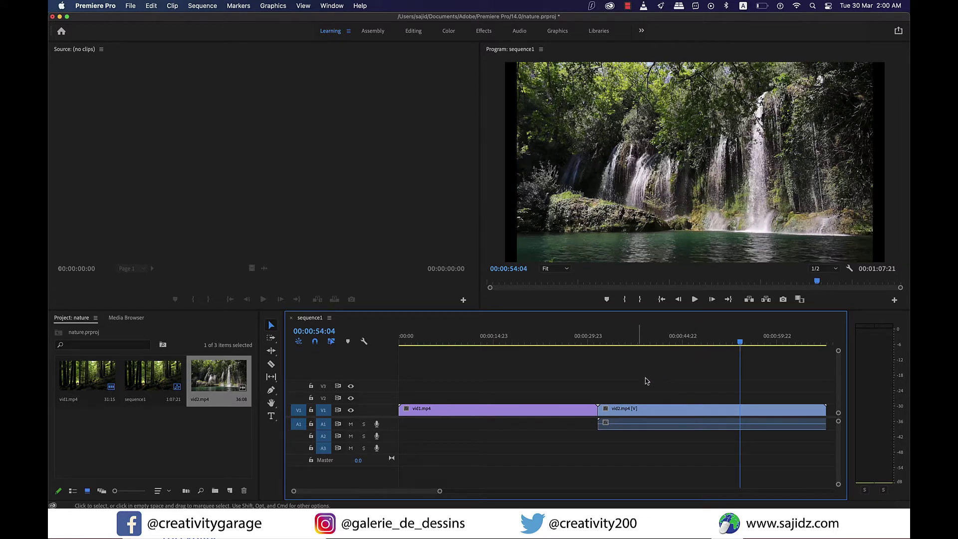
Zoom the timeline in to individual frames around the playhead, then zoom out to see both clips in full.
{"action": "left_click_drag", "start_coordinate": [647, 379], "coordinate": [604, 381]}
{"action": "key", "text": "="}
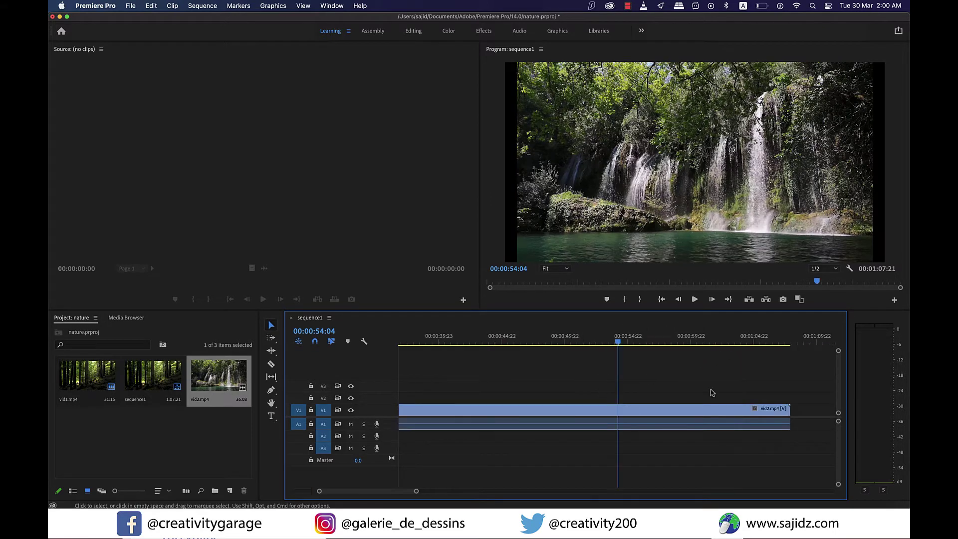
{"action": "key", "text": "="}
{"action": "key", "text": "="}
{"action": "key", "text": "="}
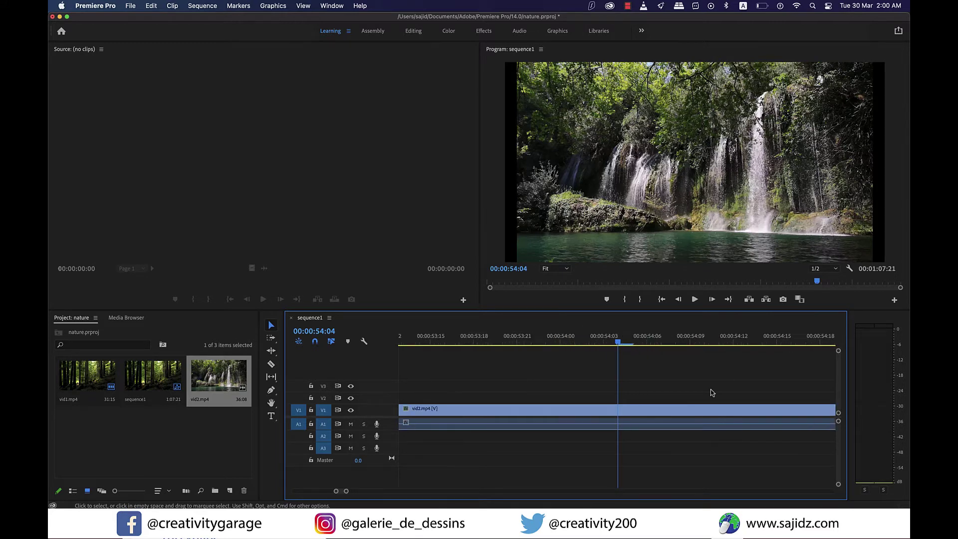
{"action": "key", "text": "-"}
{"action": "key", "text": "-"}
{"action": "key", "text": "-"}
{"action": "key", "text": "-"}
{"action": "key", "text": "-"}
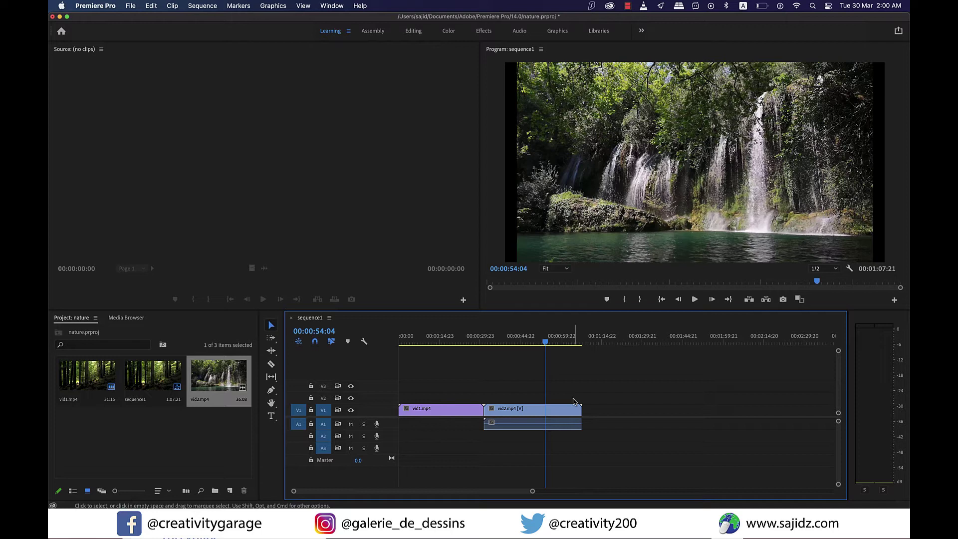
Maximize and restore the timeline, then do the same with the program monitor.
{"action": "key", "text": "grave"}
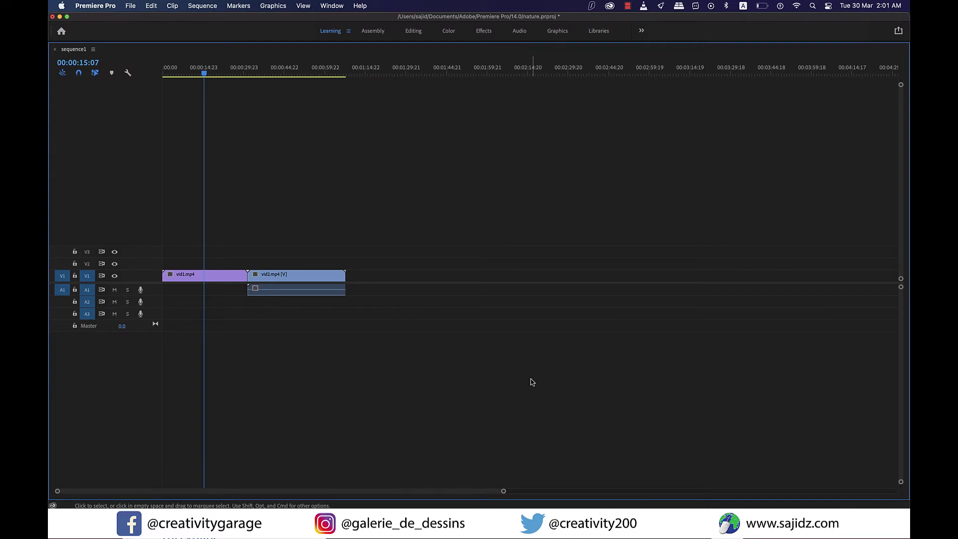
{"action": "key", "text": "grave"}
{"action": "key", "text": "grave"}
{"action": "key", "text": "grave"}
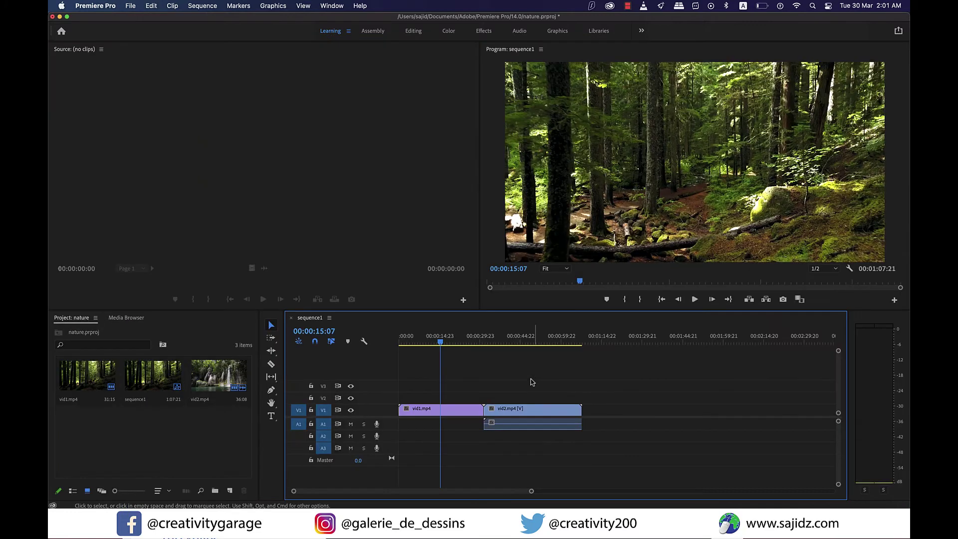
{"action": "left_click", "coordinate": [634, 164]}
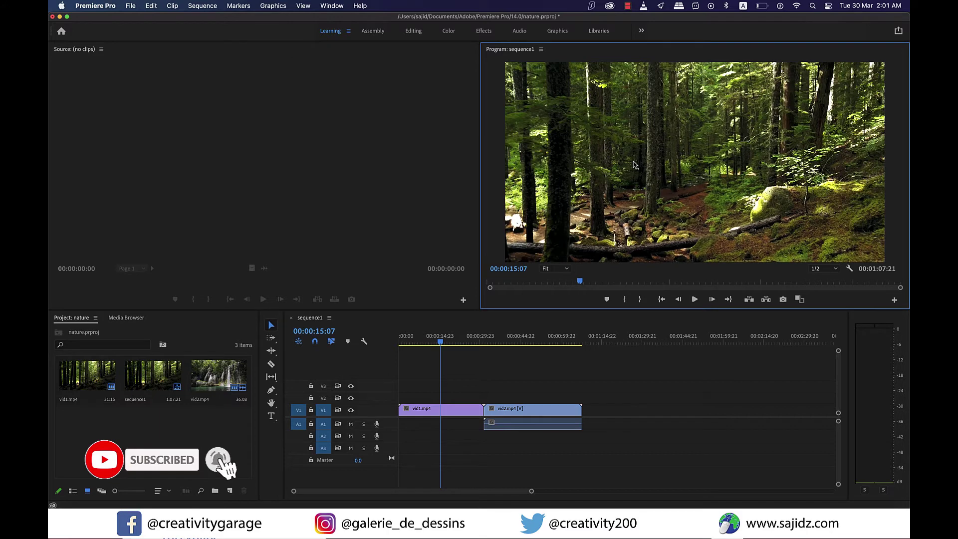
{"action": "key", "text": "grave"}
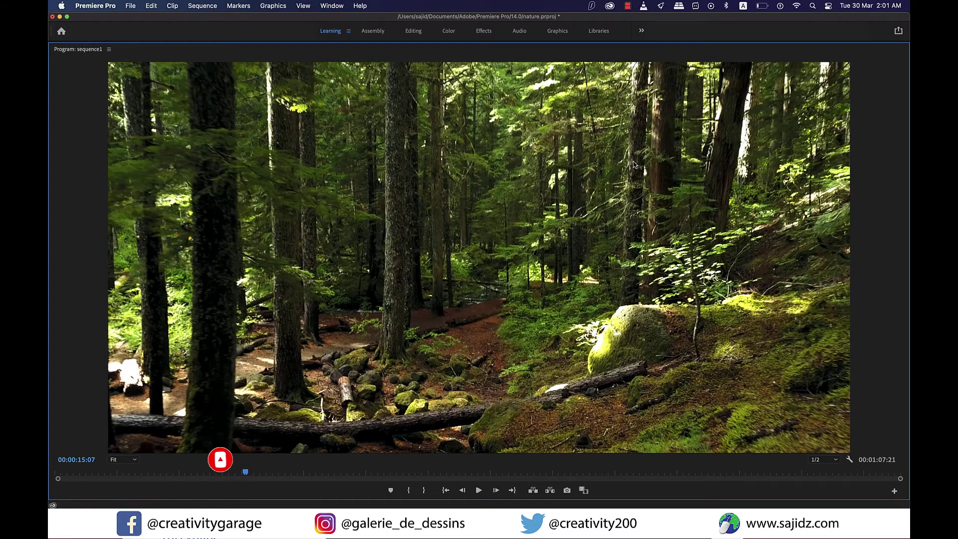
{"action": "key", "text": "grave"}
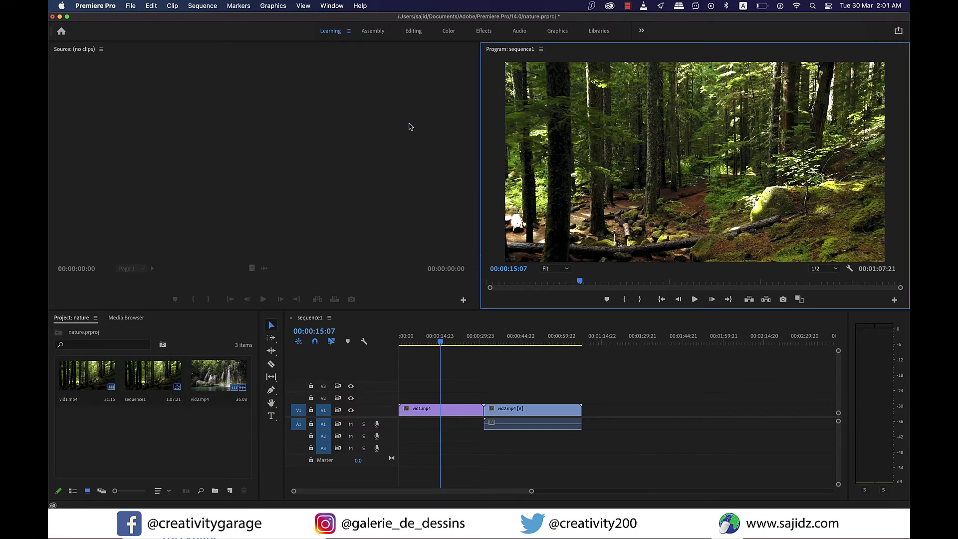
Split the vid1.mp4 clip at 00:00:15:07 with the Razor tool.
{"action": "scroll", "coordinate": [484, 409], "scroll_direction": "up", "scroll_amount": 3}
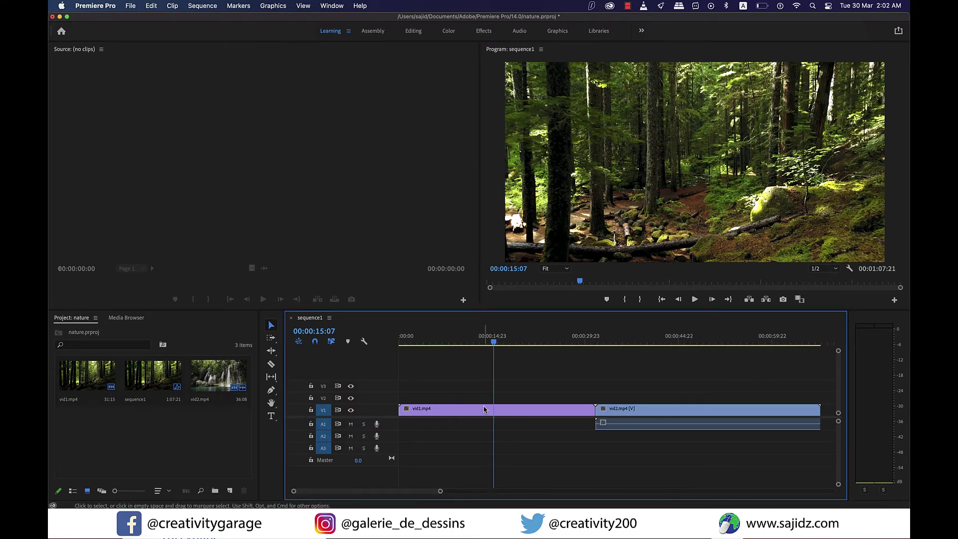
{"action": "left_click", "coordinate": [273, 365]}
{"action": "key", "text": "c"}
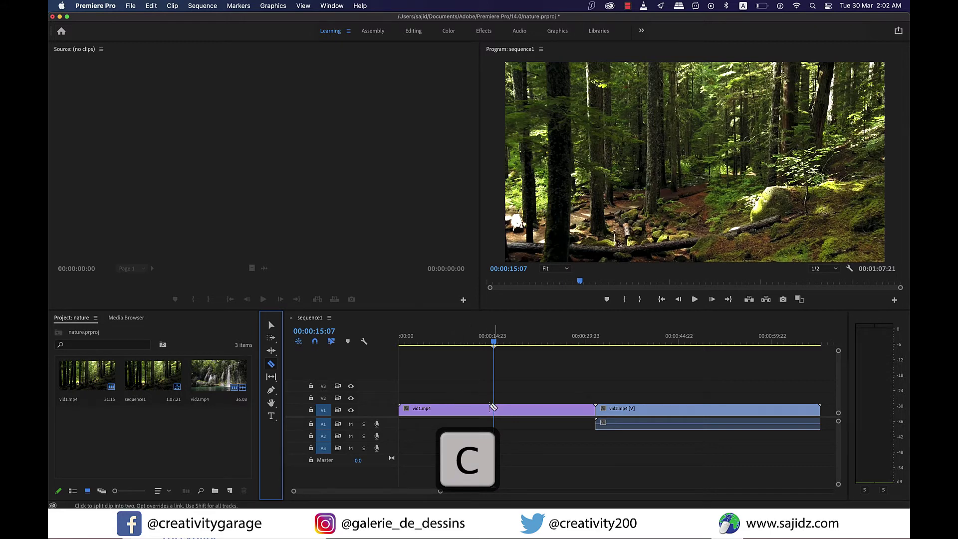
{"action": "left_click", "coordinate": [496, 411]}
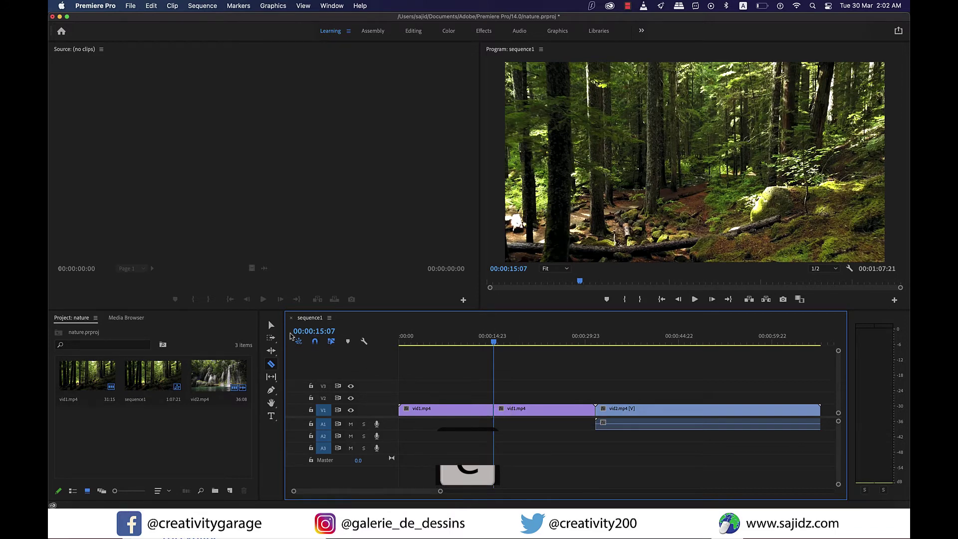
Move the second half of the split vid1.mp4 clip to a higher video track and remove it from the sequence.
{"action": "left_click", "coordinate": [272, 327]}
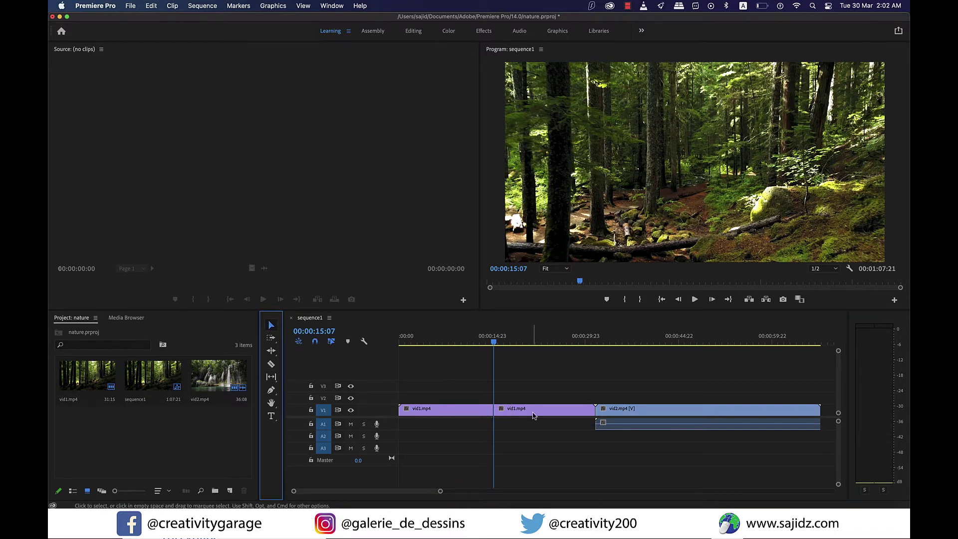
{"action": "left_click_drag", "start_coordinate": [533, 416], "coordinate": [581, 389]}
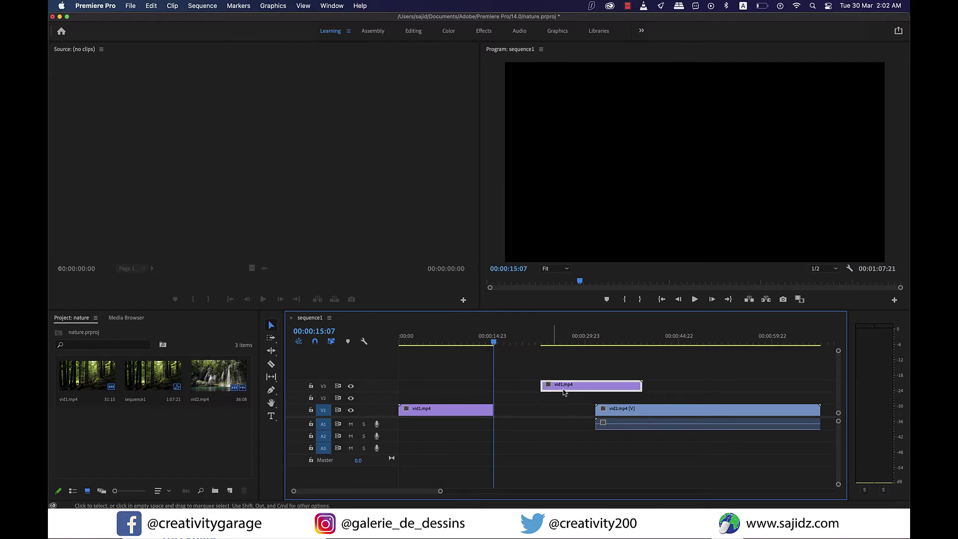
{"action": "key", "text": "super+z"}
{"action": "key", "text": "super+z"}
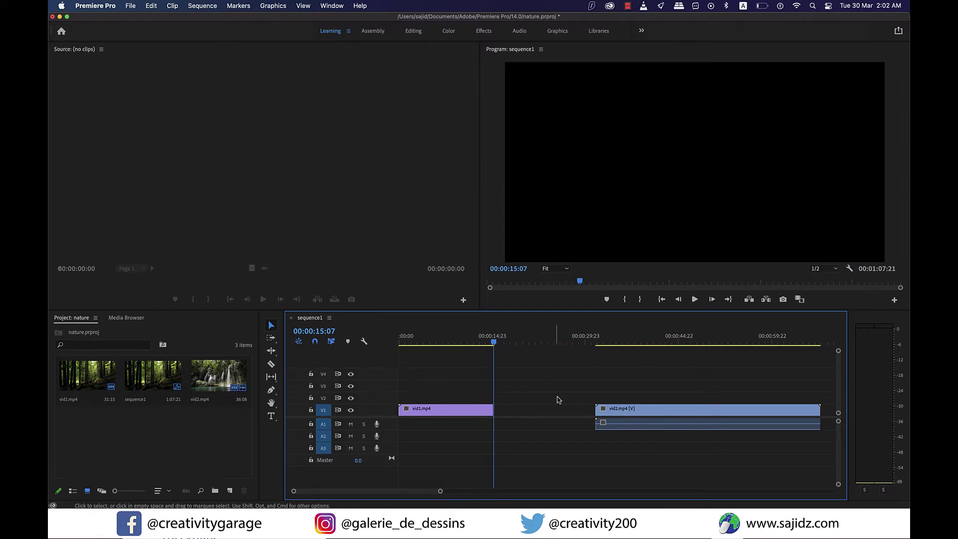
Extend the end of the remaining vid1.mp4 clip until it meets the start of vid2.mp4.
{"action": "left_click", "coordinate": [443, 413]}
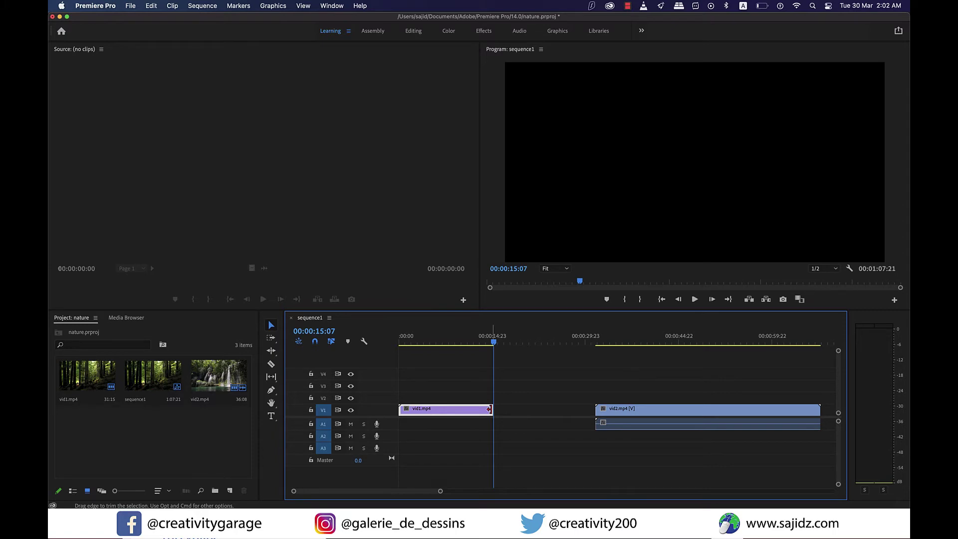
{"action": "left_click_drag", "start_coordinate": [489, 410], "coordinate": [545, 410]}
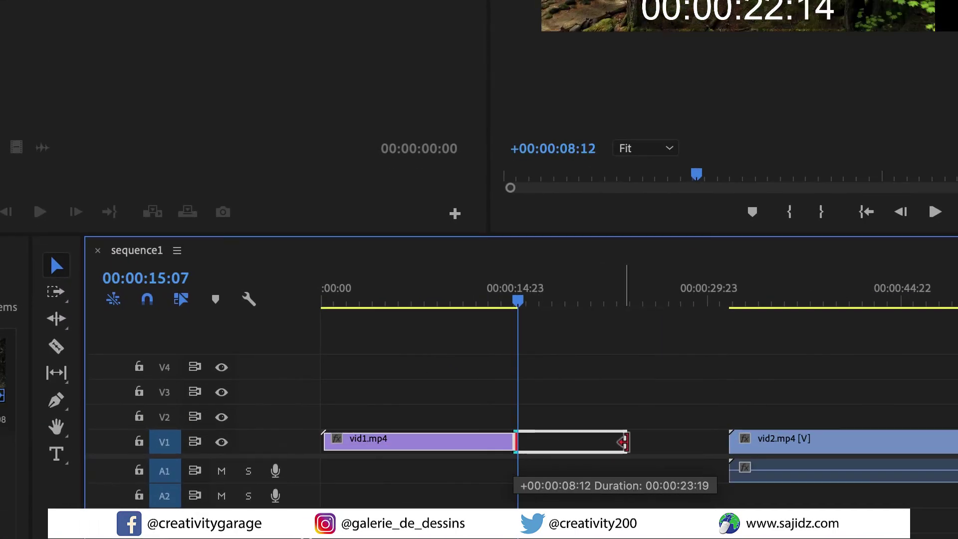
{"action": "left_click_drag", "start_coordinate": [624, 442], "coordinate": [728, 442]}
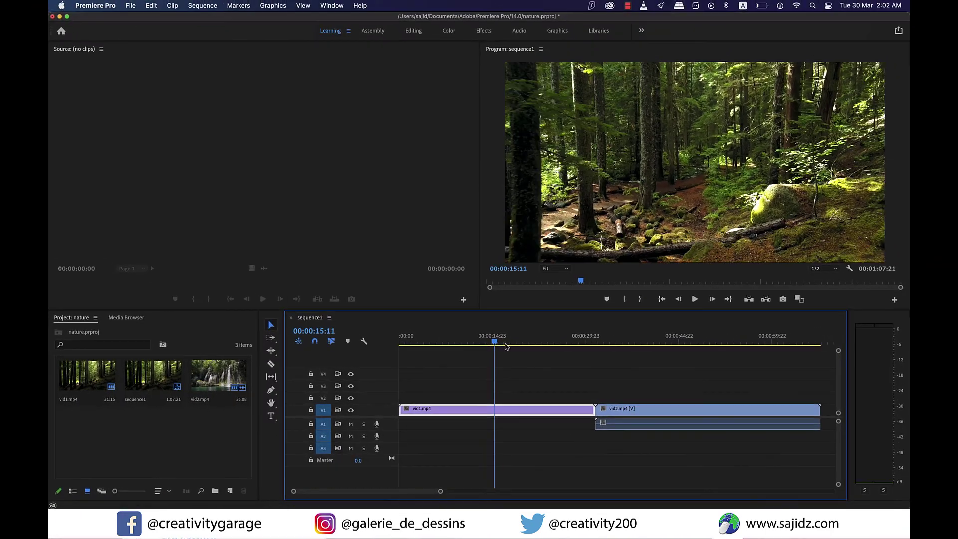
Try to extend the start of the vid1.mp4 clip past the beginning of the sequence and undo it.
{"action": "left_click_drag", "start_coordinate": [529, 318], "coordinate": [567, 326]}
{"action": "left_click_drag", "start_coordinate": [518, 353], "coordinate": [504, 349]}
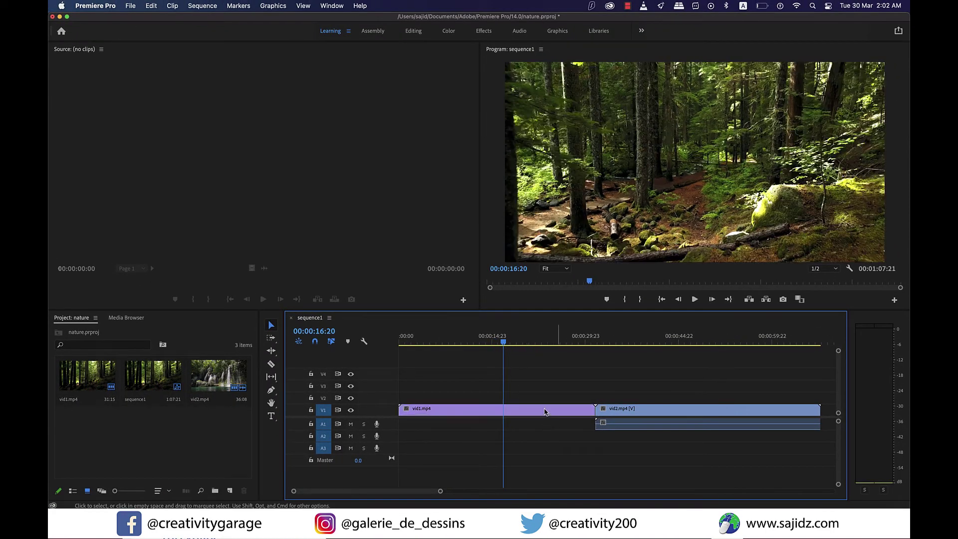
{"action": "left_click", "coordinate": [563, 413]}
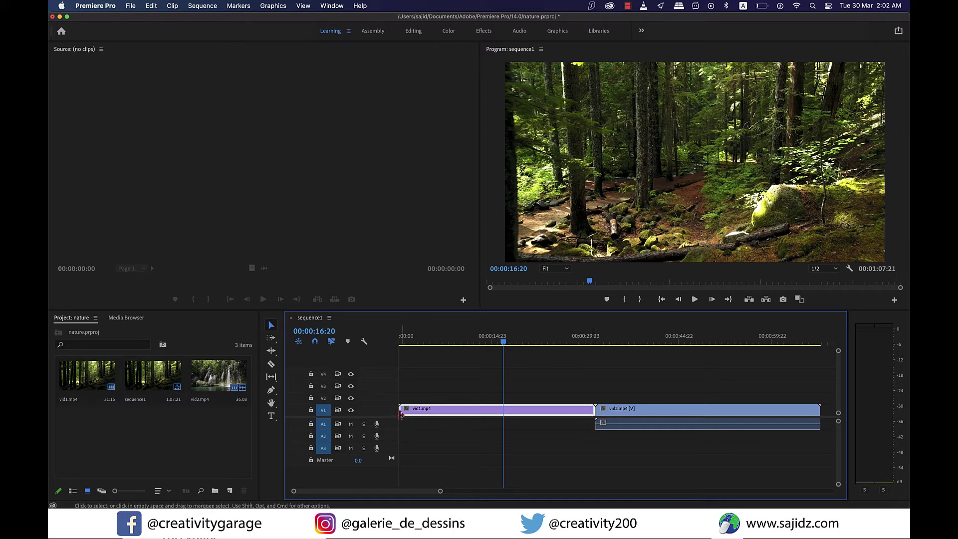
{"action": "left_click_drag", "start_coordinate": [401, 414], "coordinate": [350, 411]}
{"action": "key", "text": "super+z"}
Open vid2.mp4 in the Source Monitor, play it from the beginning and mark the In point at 00:00:05:12.
{"action": "double_click", "coordinate": [219, 375]}
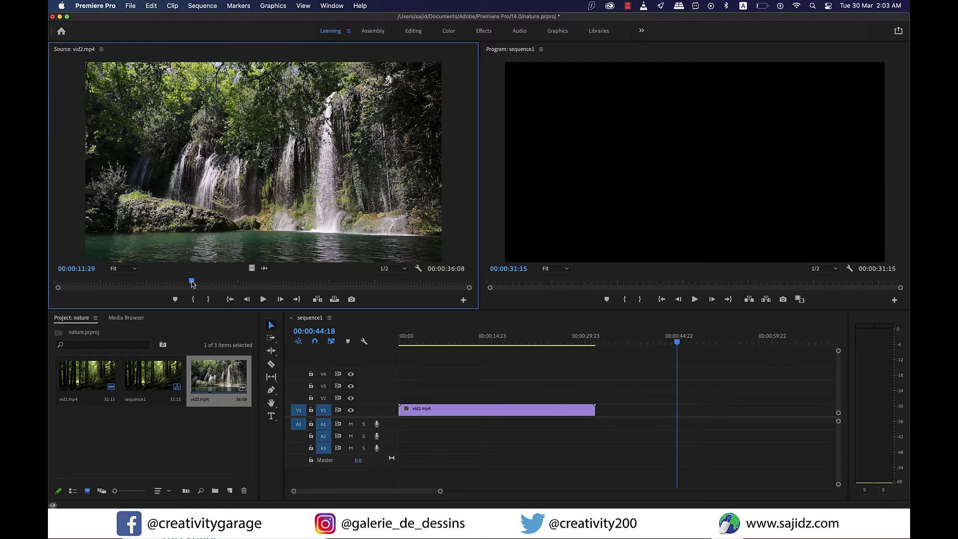
{"action": "left_click_drag", "start_coordinate": [193, 285], "coordinate": [54, 284]}
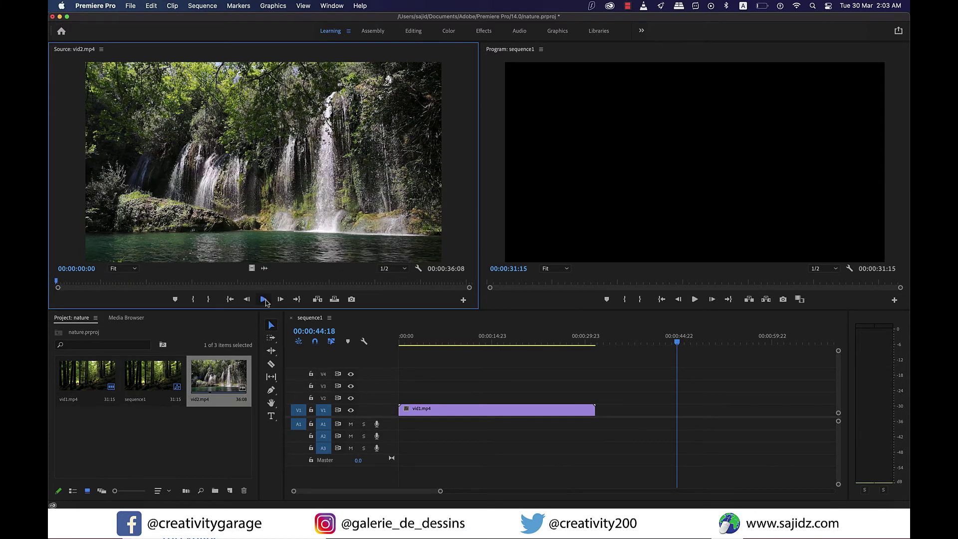
{"action": "left_click", "coordinate": [265, 300]}
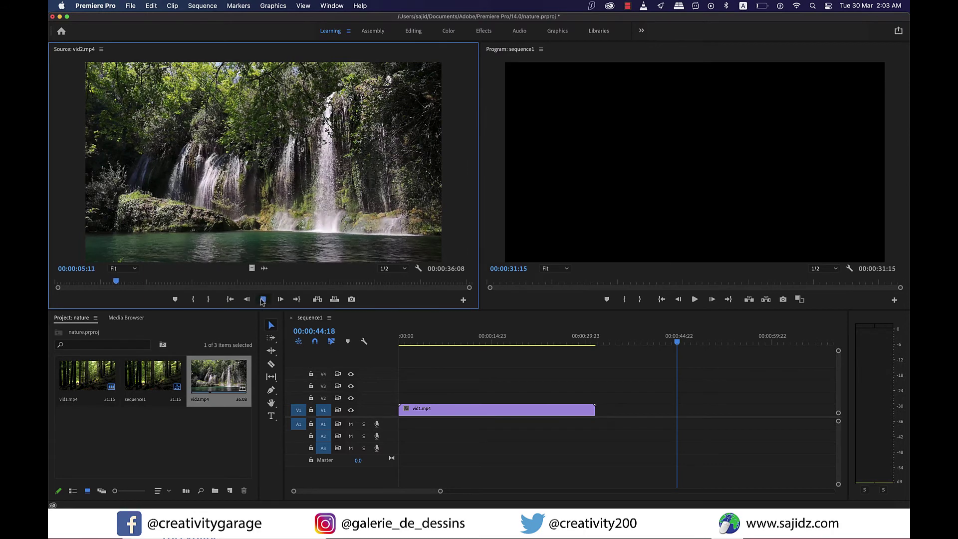
{"action": "left_click", "coordinate": [263, 300]}
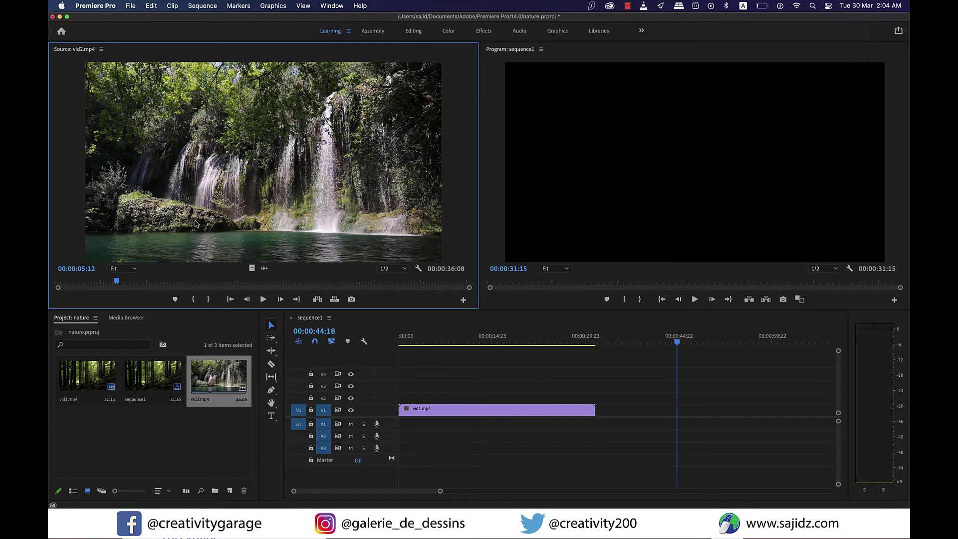
{"action": "key", "text": "i"}
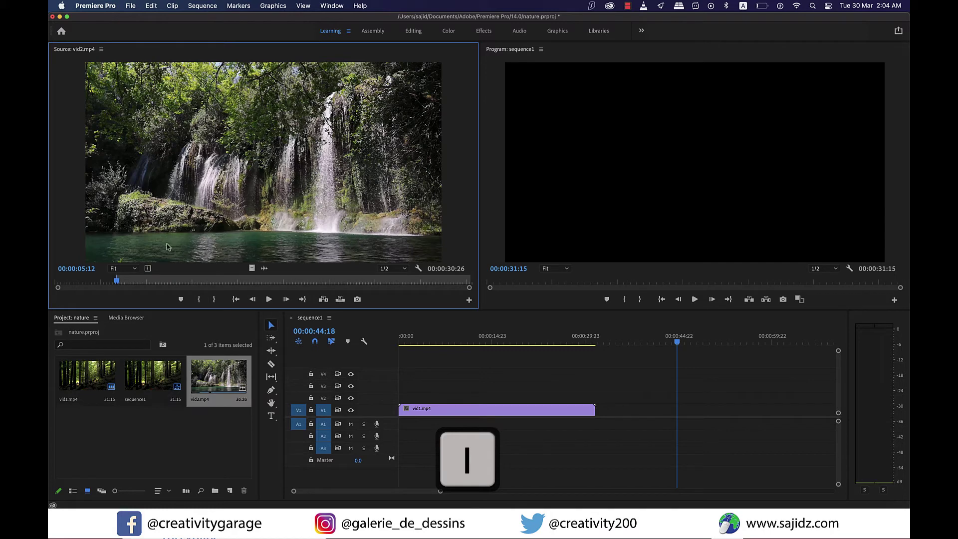
Mark the Out point of vid2.mp4 at 00:00:23:29 in the Source Monitor.
{"action": "left_click", "coordinate": [269, 302]}
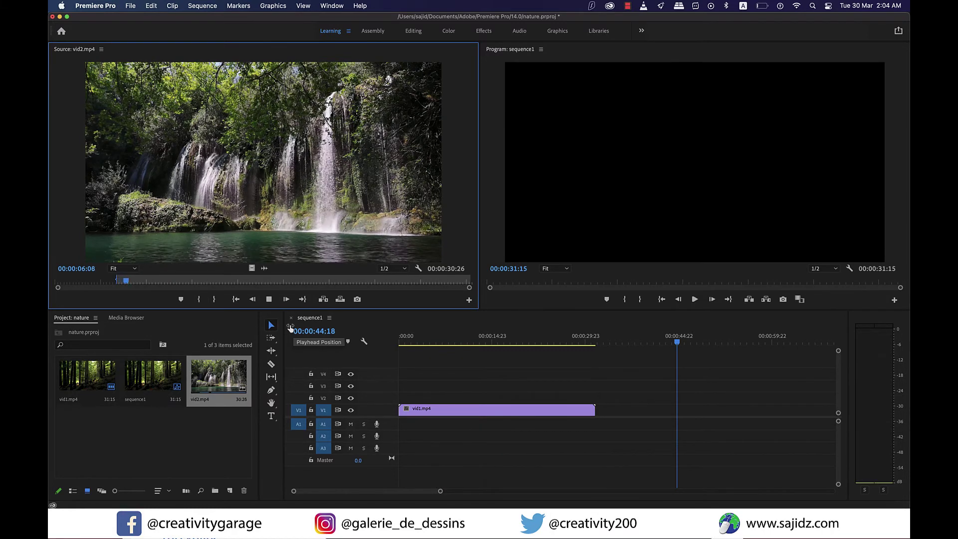
{"action": "left_click", "coordinate": [270, 302]}
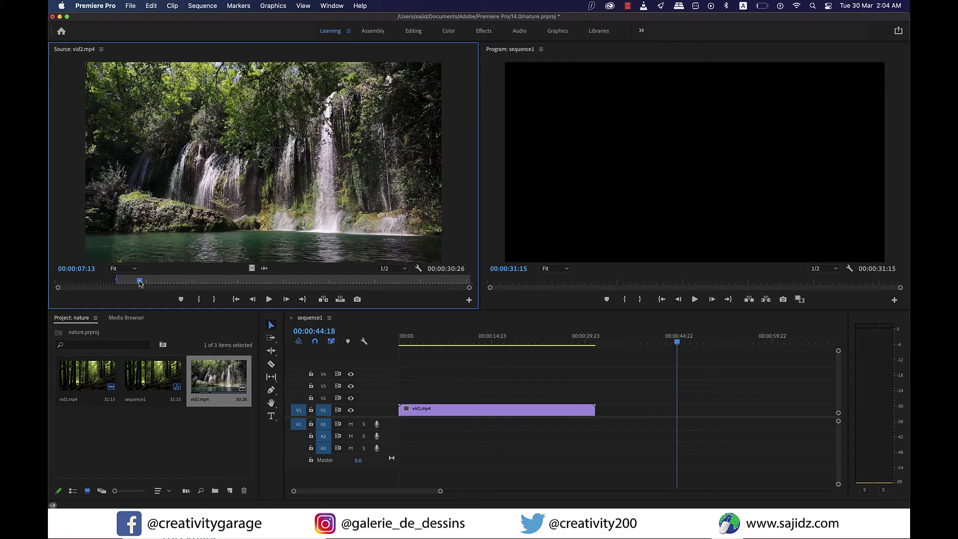
{"action": "left_click_drag", "start_coordinate": [139, 282], "coordinate": [329, 285]}
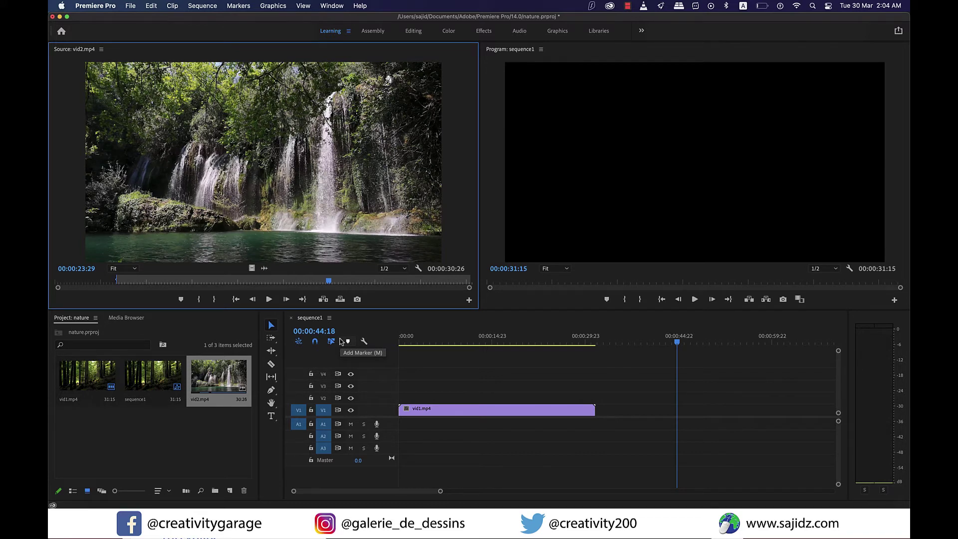
{"action": "key", "text": "o"}
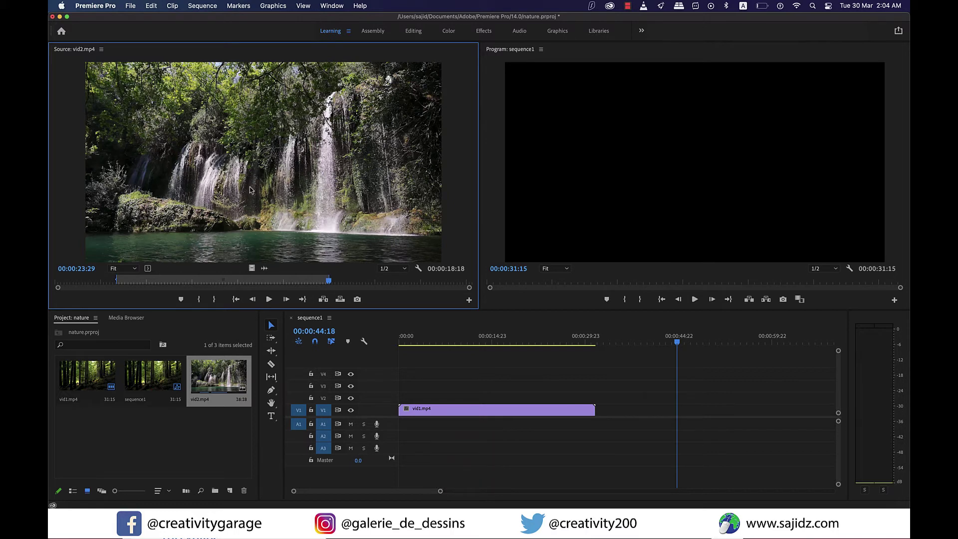
Place the marked part of vid2.mp4 on V1 after vid1.mp4, with its audio on A2, and bring the playhead to the cut.
{"action": "left_click_drag", "start_coordinate": [251, 190], "coordinate": [649, 412]}
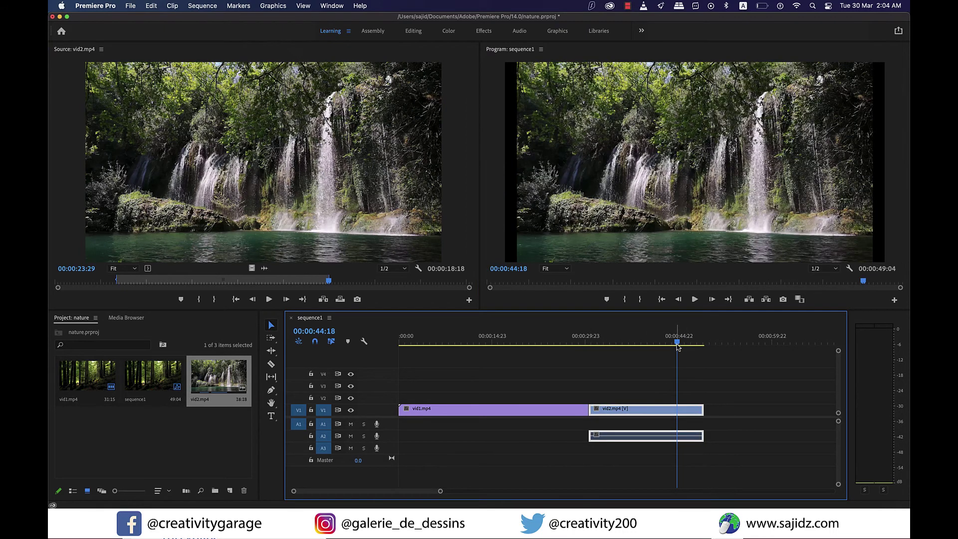
{"action": "left_click_drag", "start_coordinate": [678, 344], "coordinate": [594, 365]}
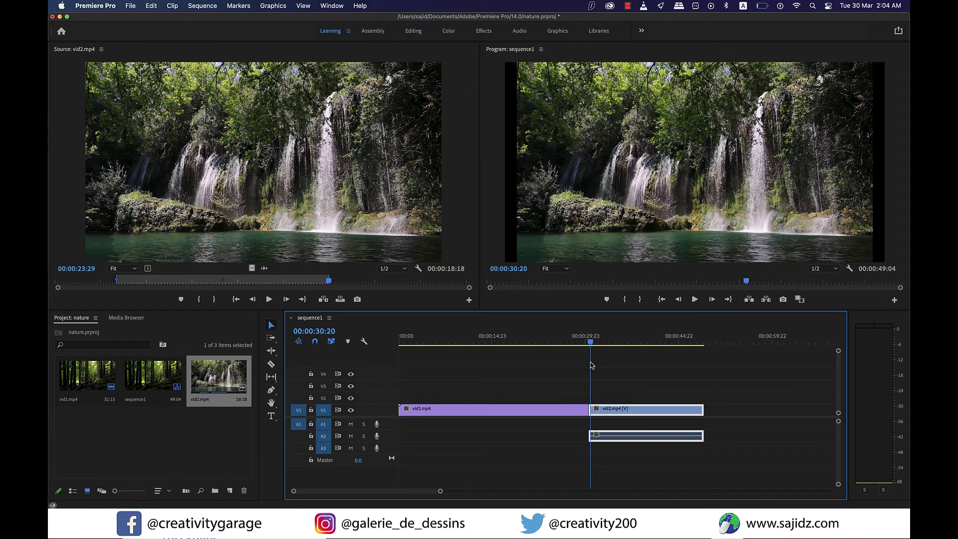
{"action": "left_click_drag", "start_coordinate": [591, 366], "coordinate": [589, 366]}
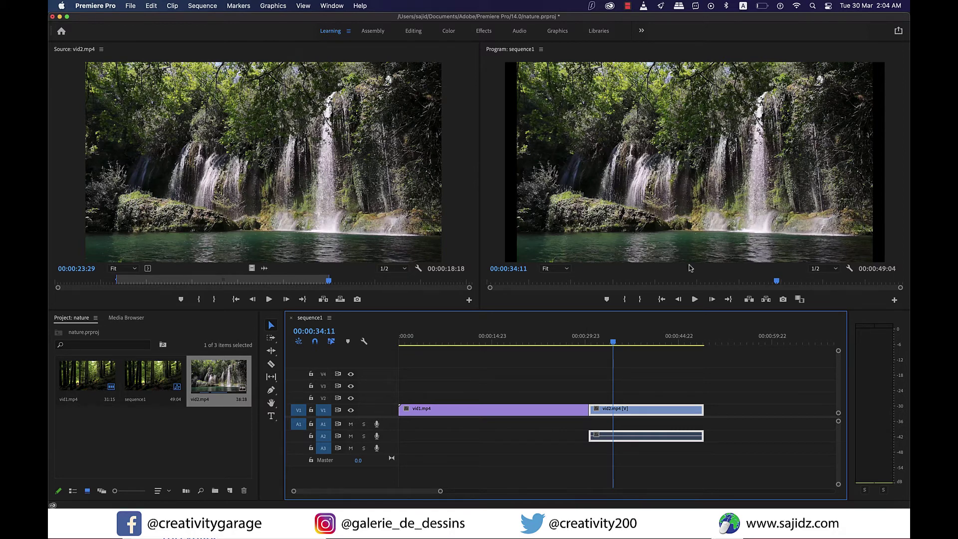
Sort the project items by Label, and re-sort them into the order sequence1, vid1.mp4, vid2.mp4.
{"action": "left_click", "coordinate": [167, 493]}
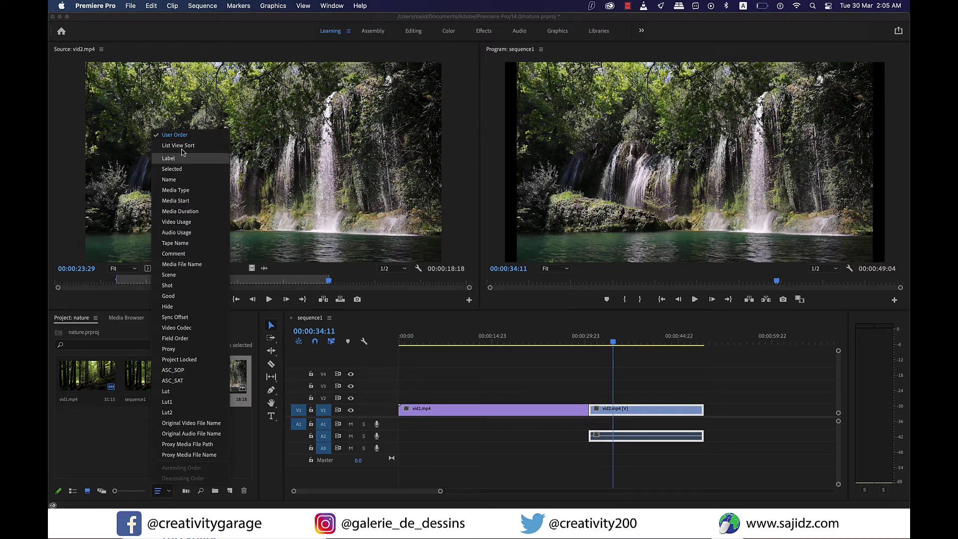
{"action": "left_click", "coordinate": [176, 172]}
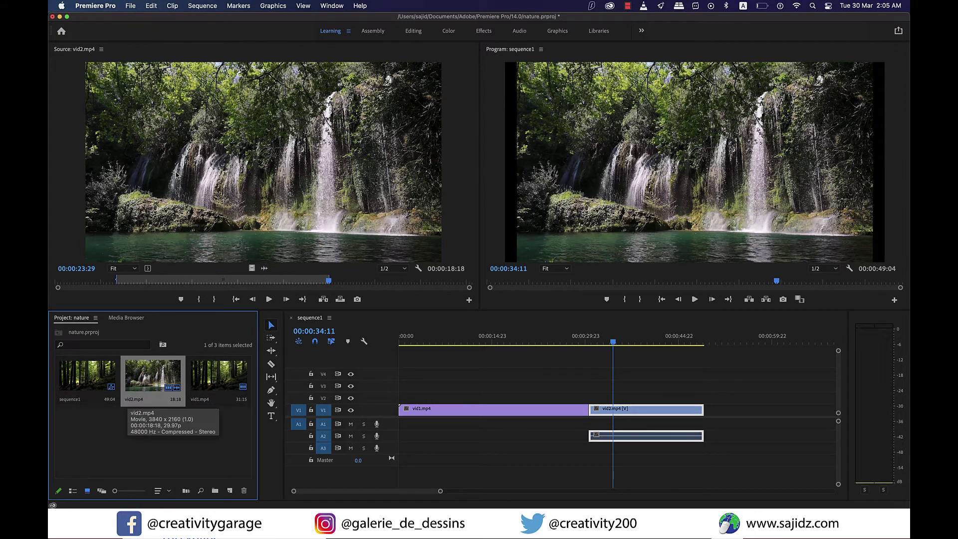
{"action": "left_click", "coordinate": [157, 491]}
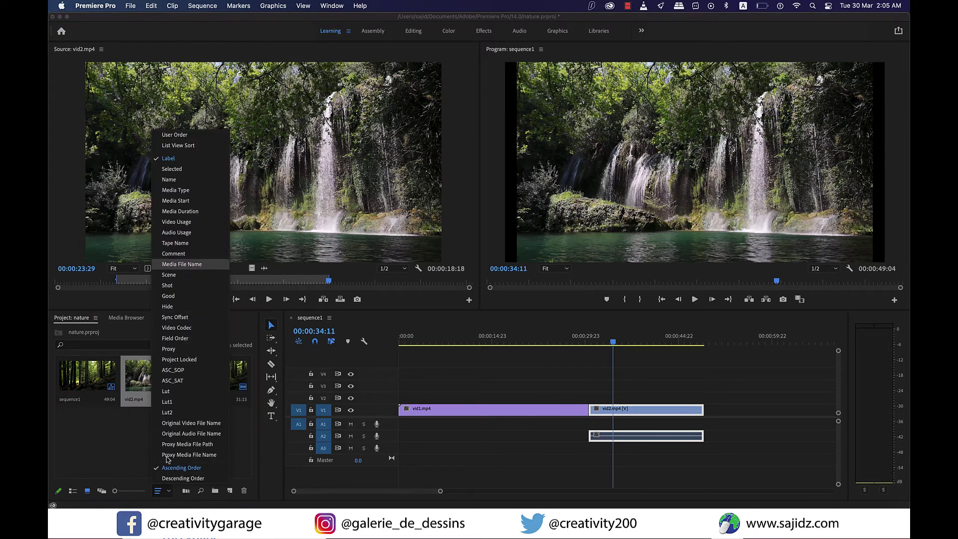
{"action": "left_click", "coordinate": [171, 169]}
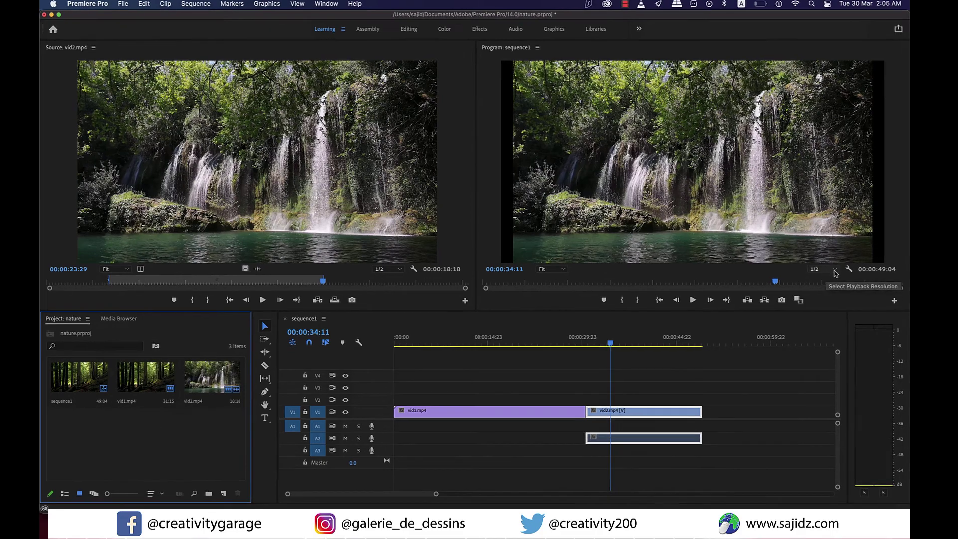
Set the Program Monitor's playback resolution to Full and play a short part of the sequence.
{"action": "left_click", "coordinate": [837, 269]}
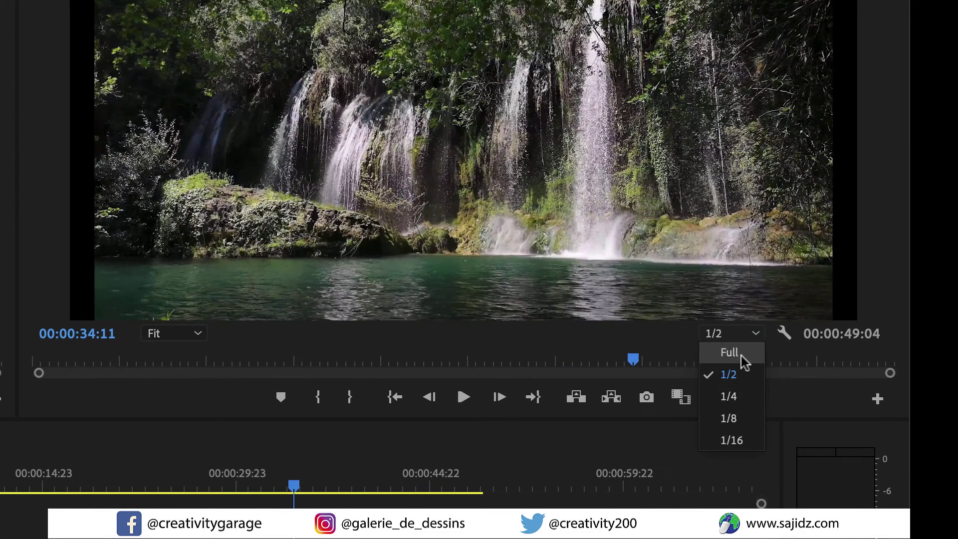
{"action": "left_click", "coordinate": [764, 324]}
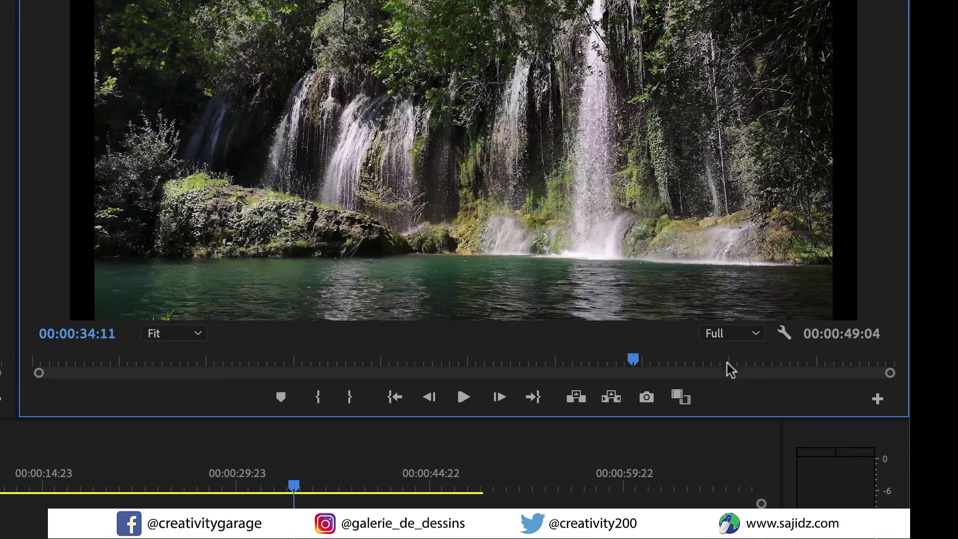
{"action": "left_click", "coordinate": [461, 399]}
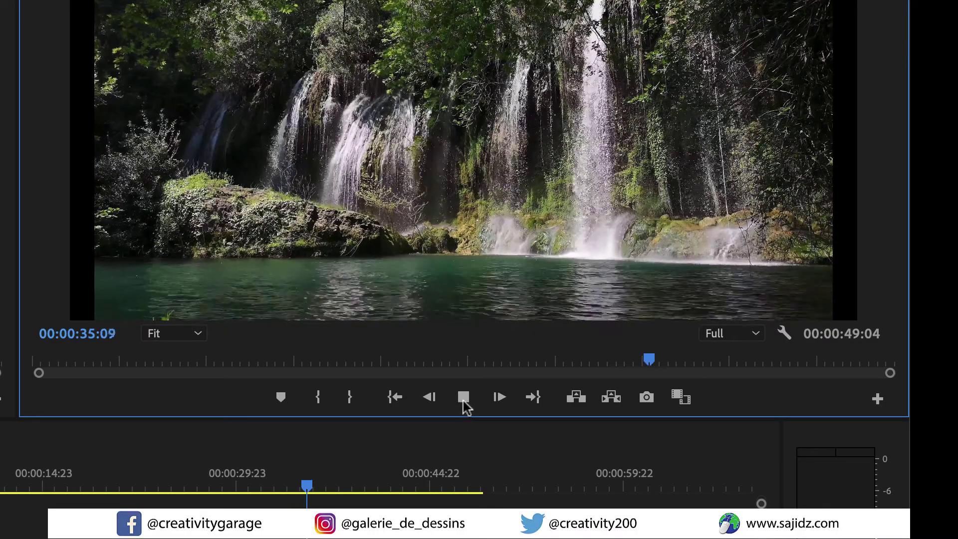
{"action": "left_click", "coordinate": [464, 400]}
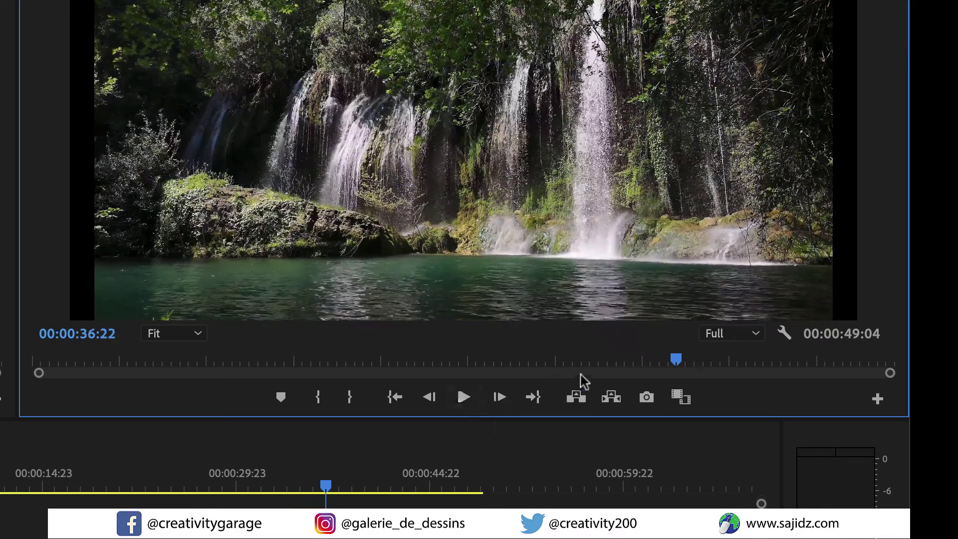
Lower the playback resolution to 1/8 and 1/16, preview the sequence at 1/16, and restore it to Full.
{"action": "left_click", "coordinate": [756, 333]}
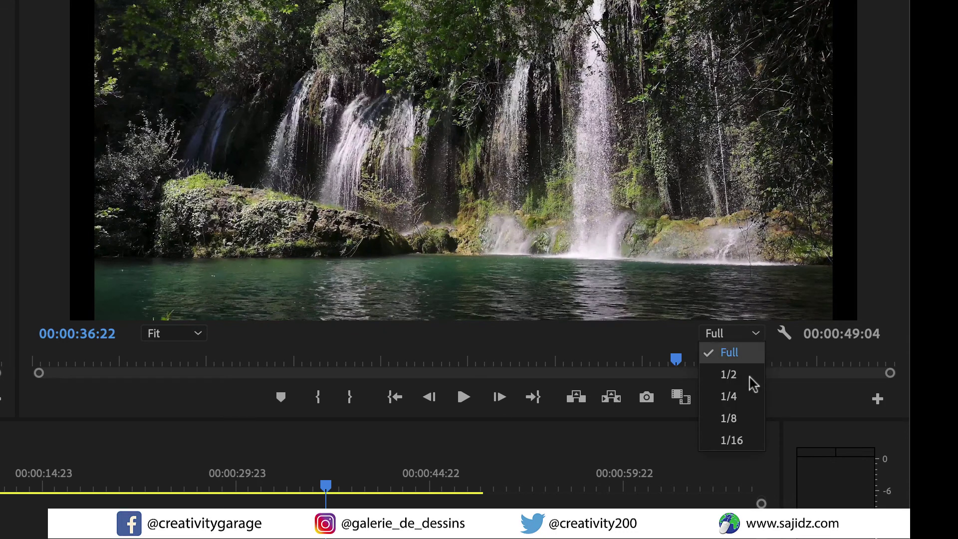
{"action": "left_click", "coordinate": [730, 418]}
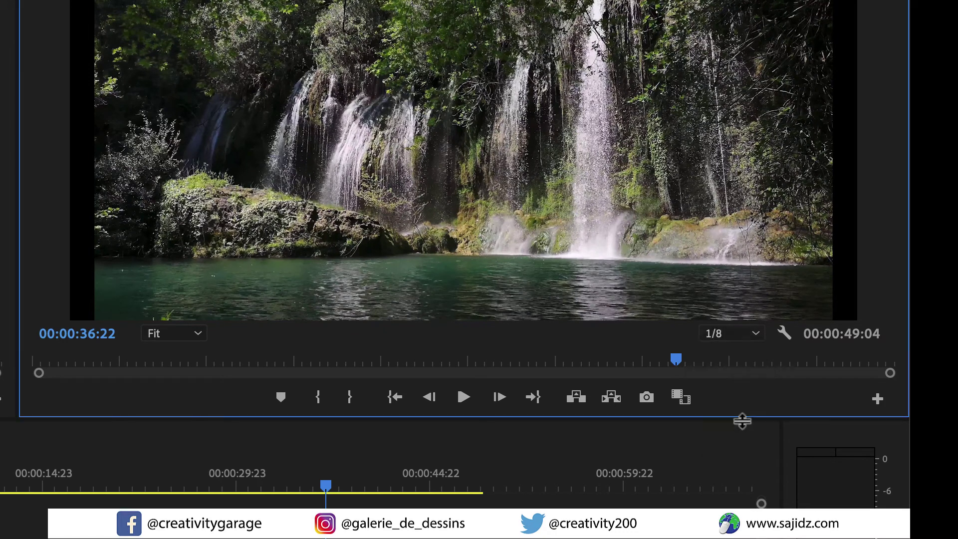
{"action": "left_click", "coordinate": [754, 335]}
{"action": "left_click", "coordinate": [744, 439]}
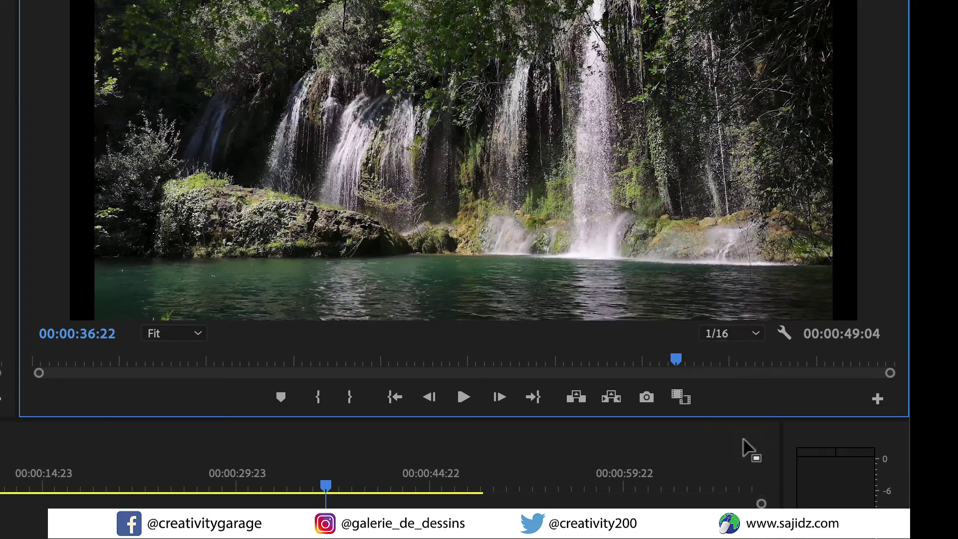
{"action": "left_click", "coordinate": [461, 398]}
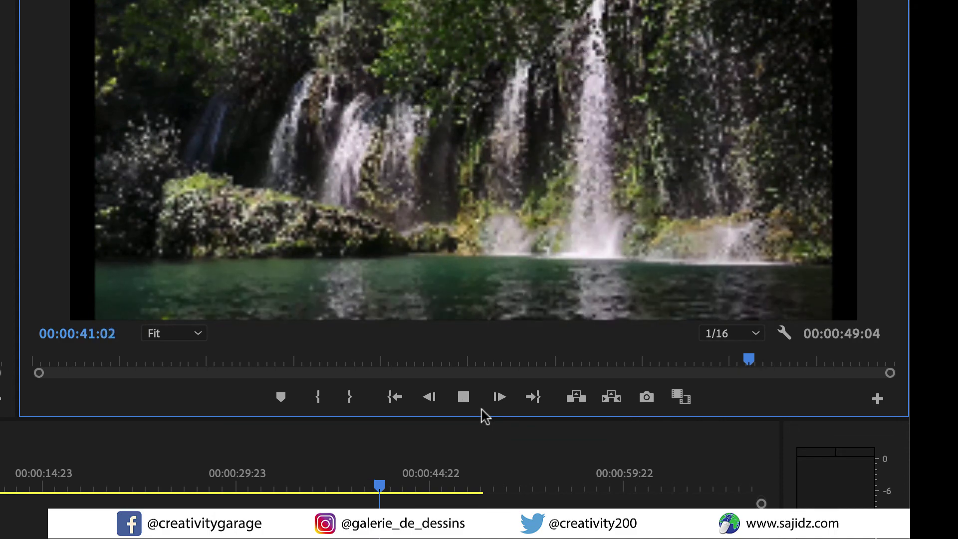
{"action": "left_click", "coordinate": [463, 400]}
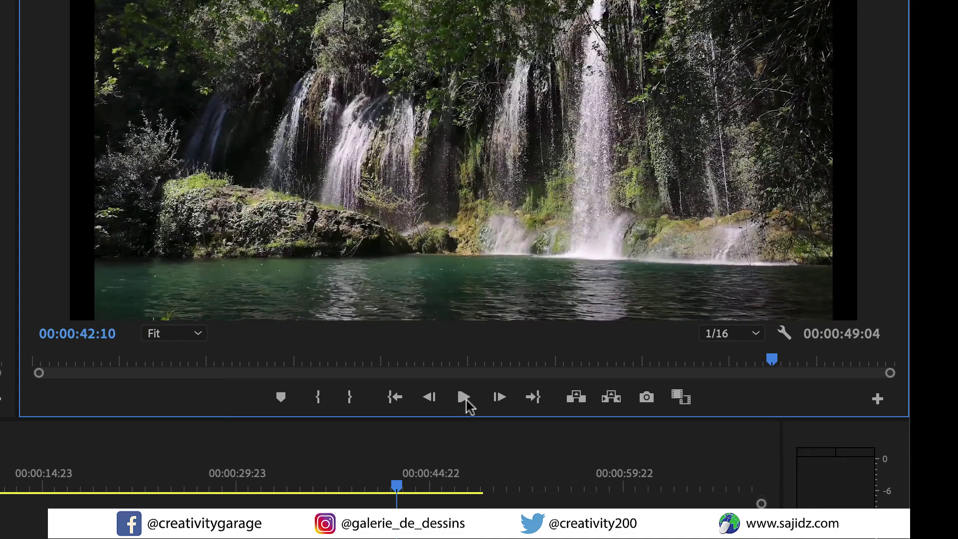
{"action": "left_click", "coordinate": [757, 335]}
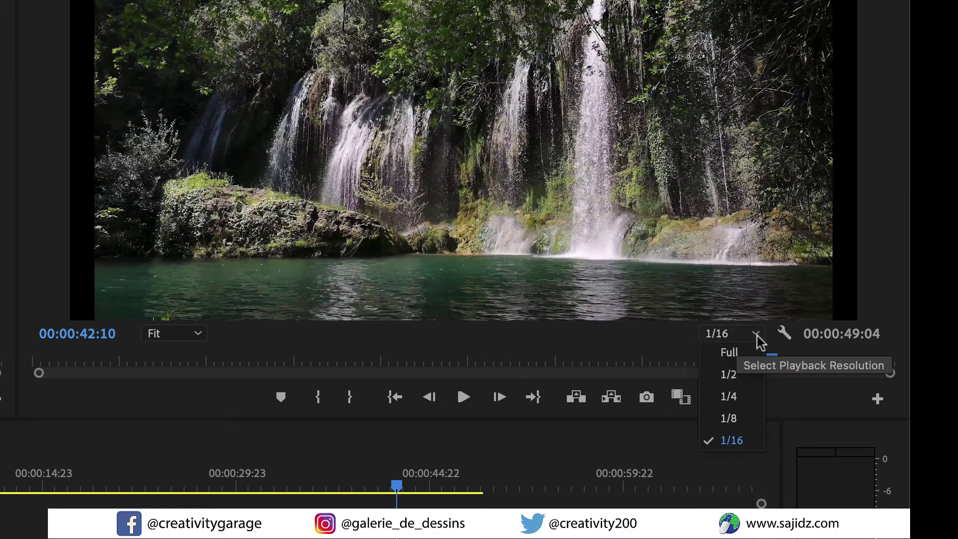
{"action": "left_click", "coordinate": [734, 354]}
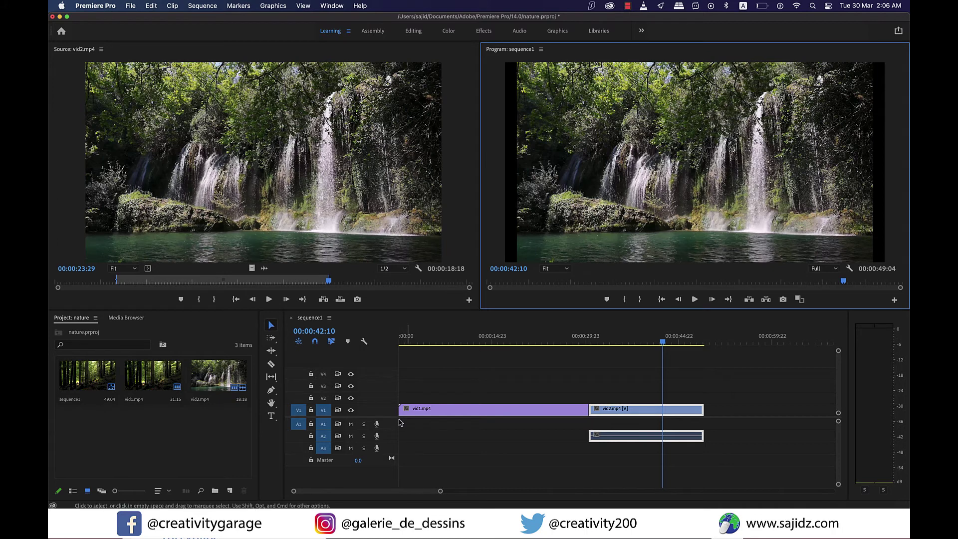
Increase the height of track V1 to show clip thumbnails, and move the vid2.mp4 video up to track V2.
{"action": "left_click_drag", "start_coordinate": [393, 418], "coordinate": [393, 439]}
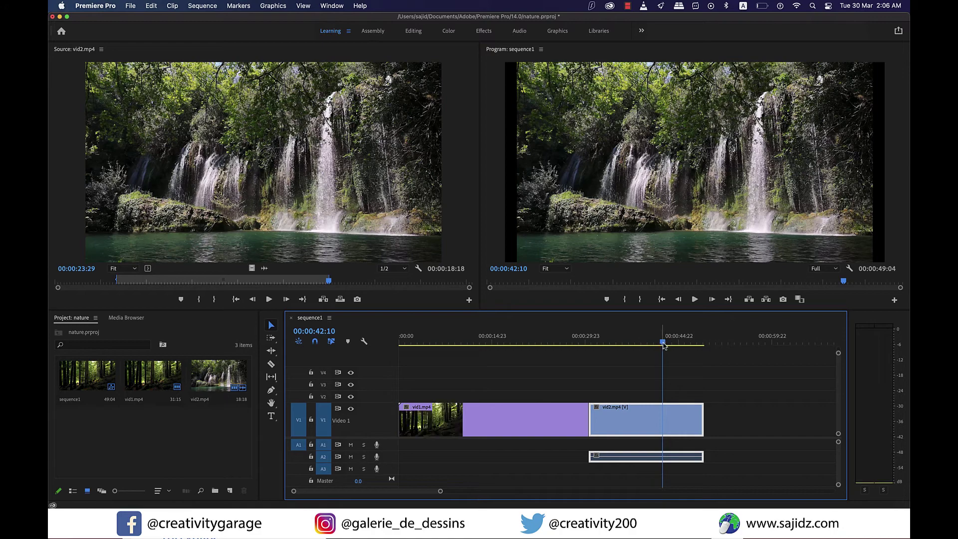
{"action": "left_click_drag", "start_coordinate": [664, 343], "coordinate": [479, 349]}
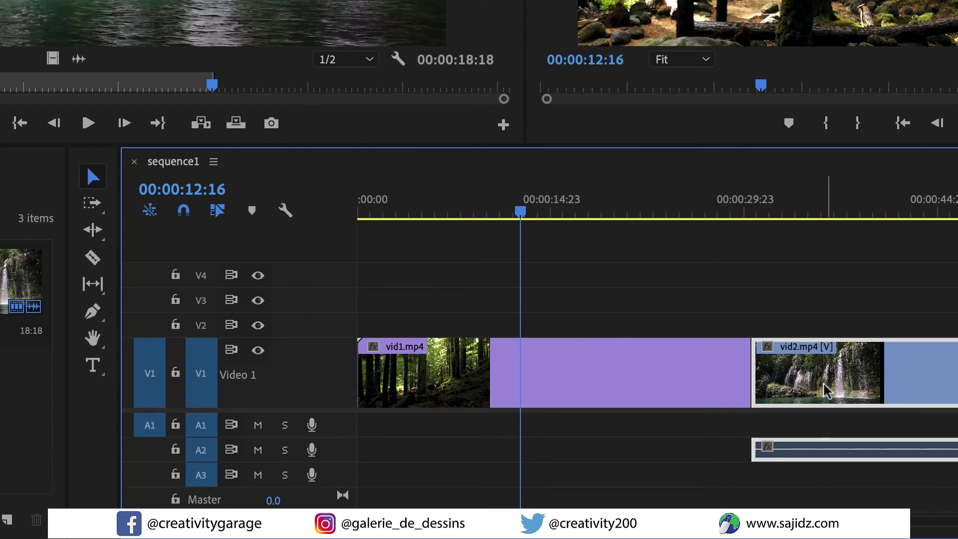
{"action": "left_click_drag", "start_coordinate": [828, 391], "coordinate": [837, 318]}
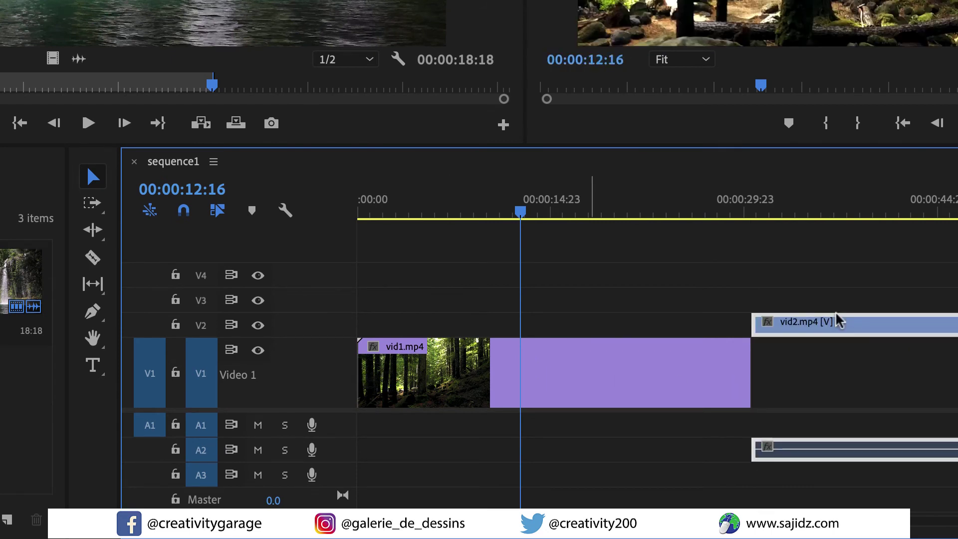
Turn off the output of track V1 and scrub the playhead over both clips to compare the tracks.
{"action": "left_click", "coordinate": [258, 351]}
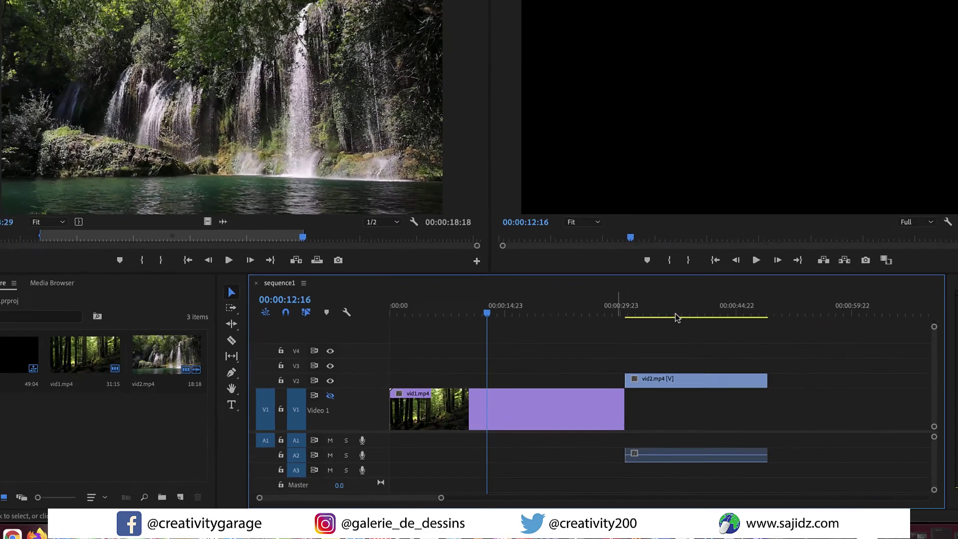
{"action": "left_click", "coordinate": [821, 224]}
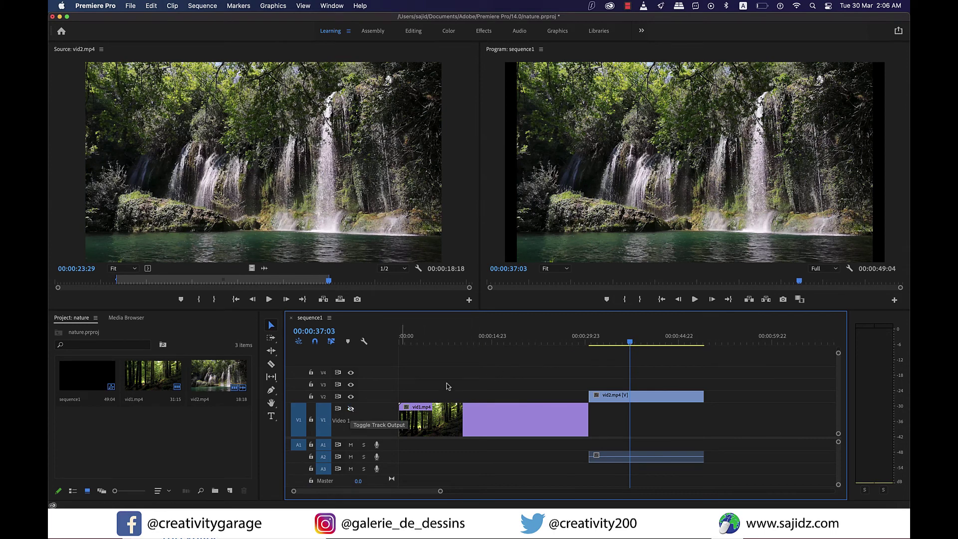
{"action": "left_click_drag", "start_coordinate": [630, 345], "coordinate": [530, 353]}
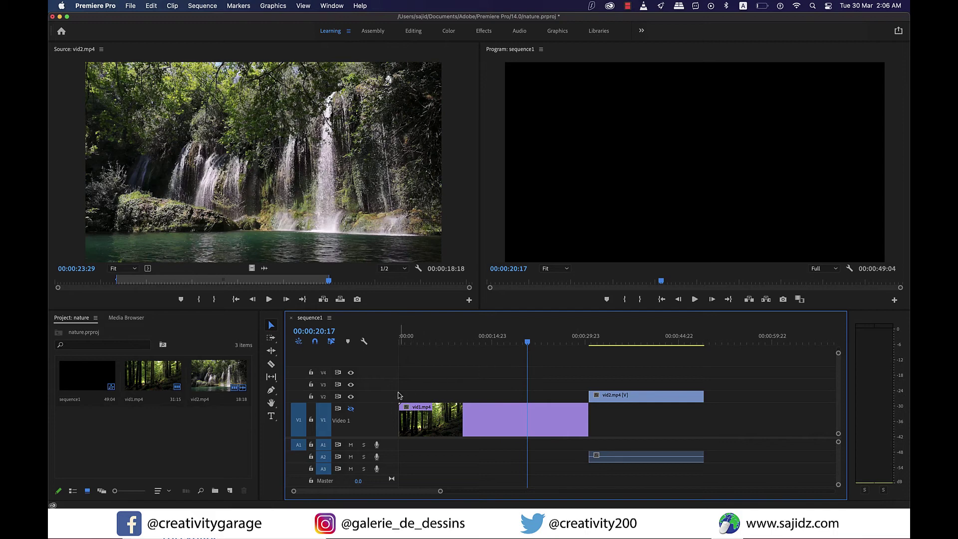
Turn the output of track V1 back on, and unlink the vid2.mp4 clip's audio from its video.
{"action": "left_click", "coordinate": [350, 408]}
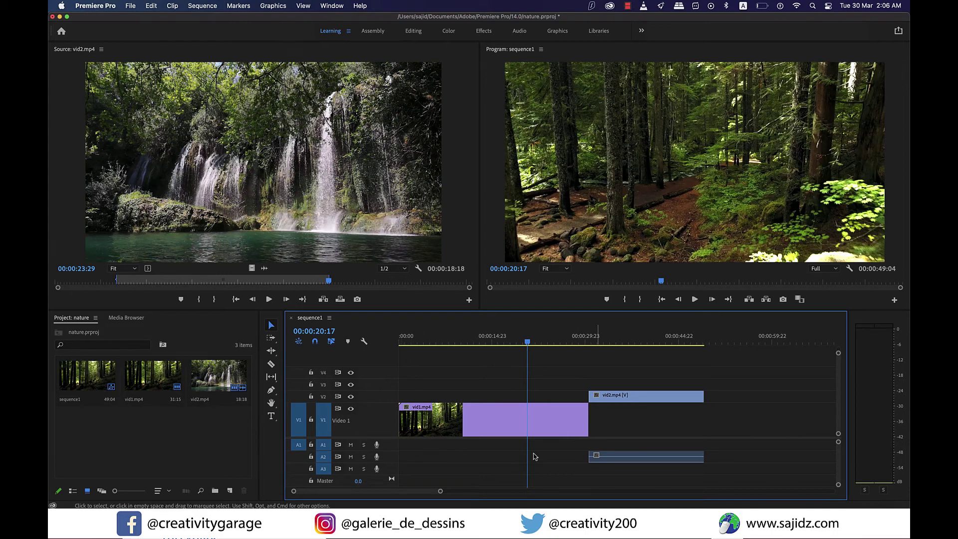
{"action": "left_click", "coordinate": [598, 459]}
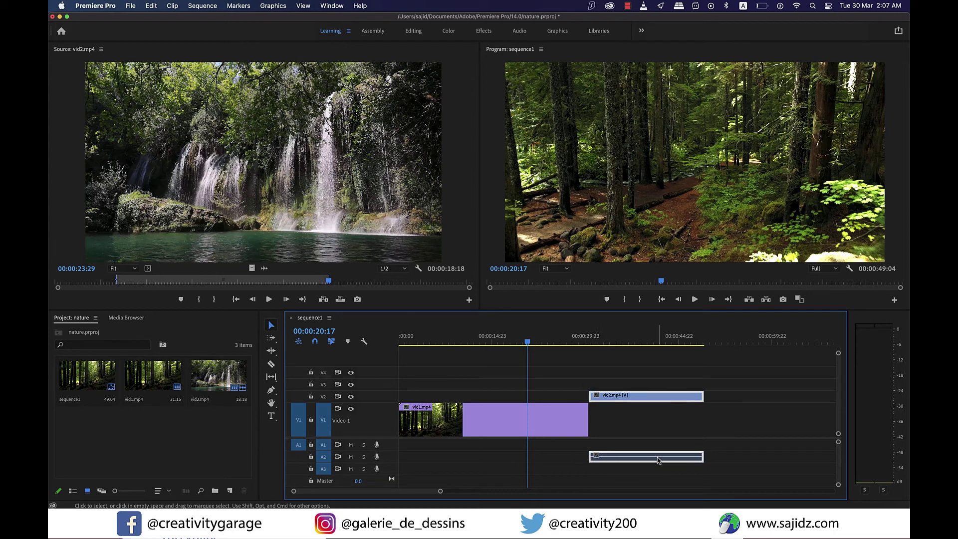
{"action": "right_click", "coordinate": [631, 458]}
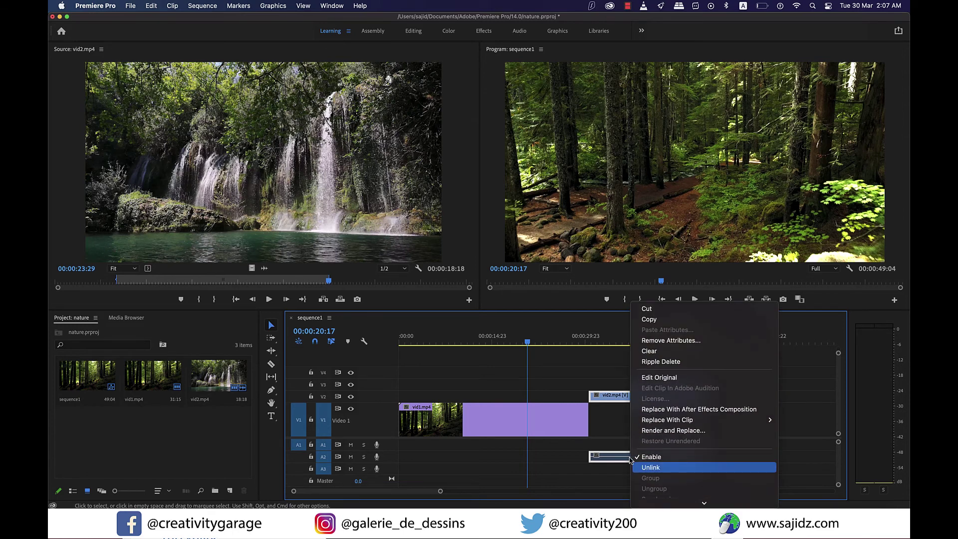
{"action": "scroll", "coordinate": [631, 459], "scroll_direction": "down", "scroll_amount": 3}
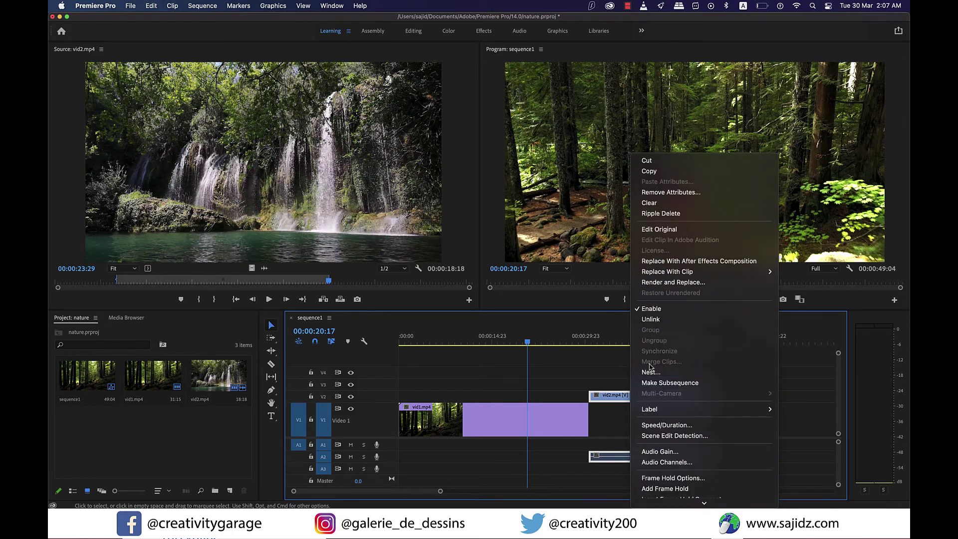
{"action": "left_click", "coordinate": [660, 321]}
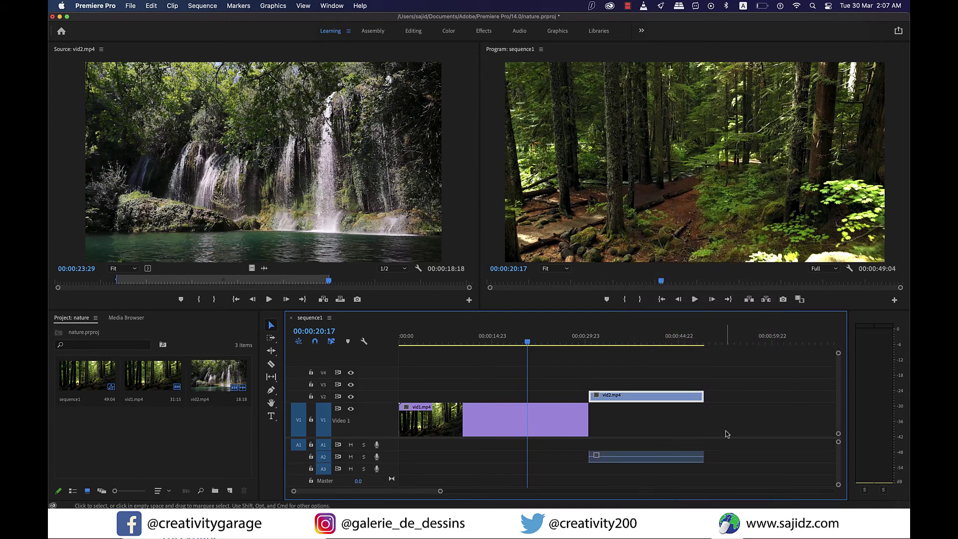
Select the unlinked vid2.mp4 video and audio separately, and delete the audio clip from track A2.
{"action": "left_click", "coordinate": [676, 460]}
{"action": "left_click", "coordinate": [672, 398]}
{"action": "left_click", "coordinate": [662, 457]}
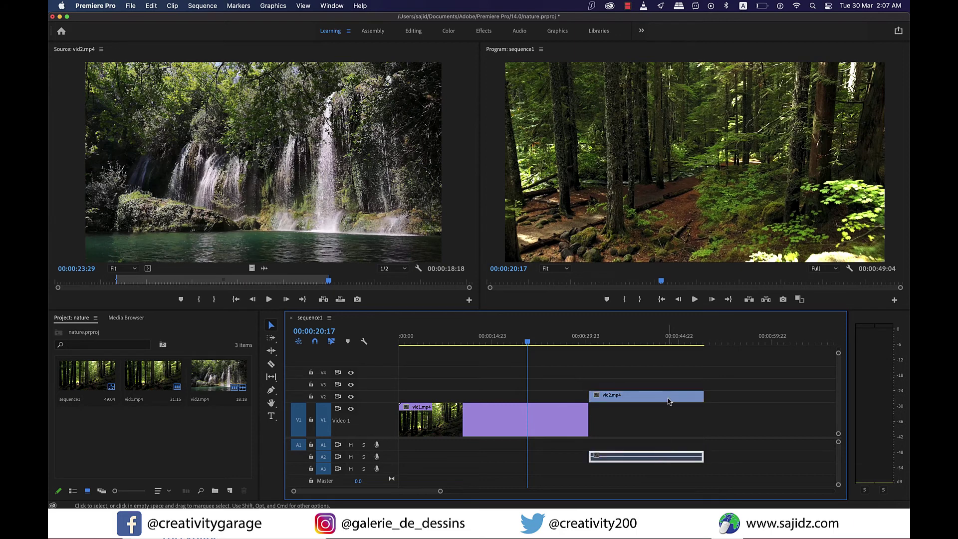
{"action": "left_click", "coordinate": [669, 400]}
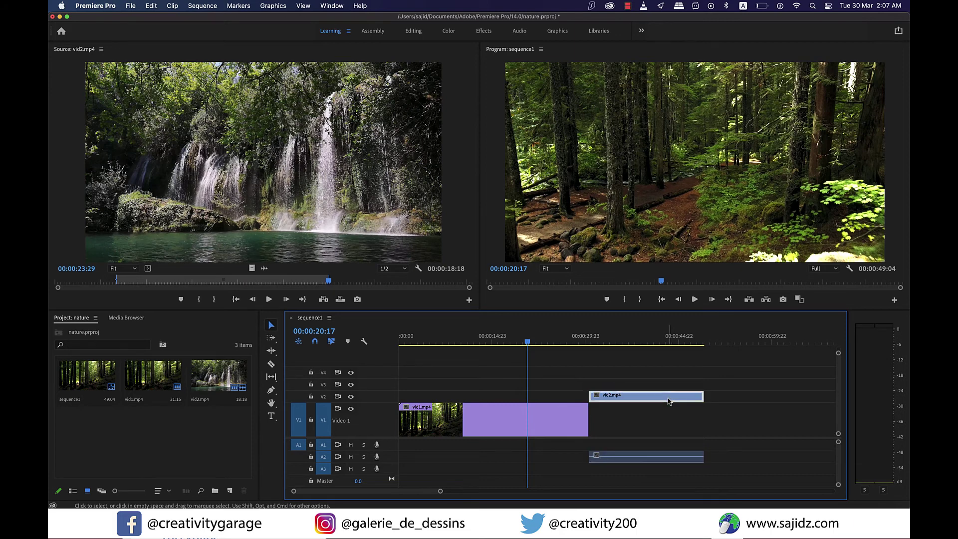
{"action": "left_click_drag", "start_coordinate": [669, 401], "coordinate": [673, 463]}
{"action": "key", "text": "Delete"}
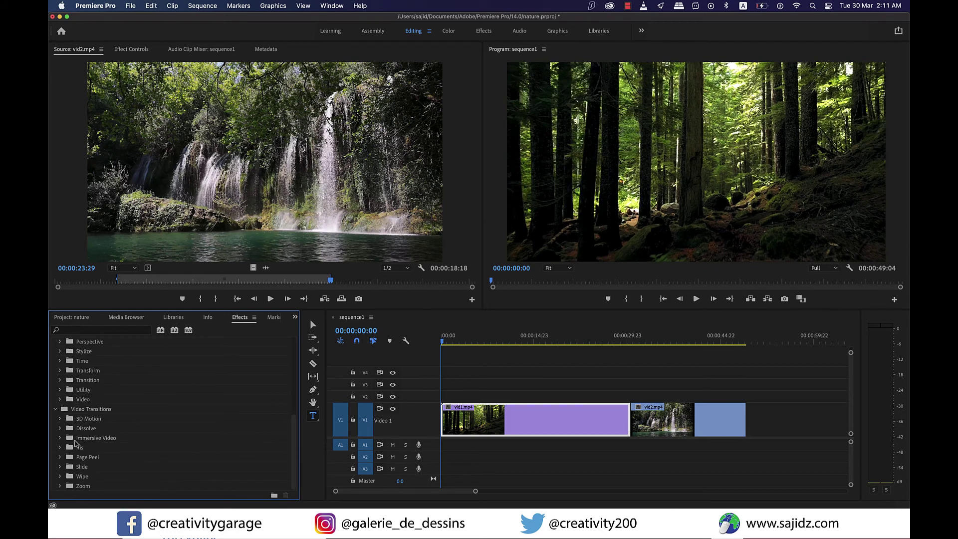
Browse the Dissolve video transitions and apply Cross Dissolve at the cut between vid1.mp4 and vid2.mp4 on track V1.
{"action": "left_click", "coordinate": [60, 429]}
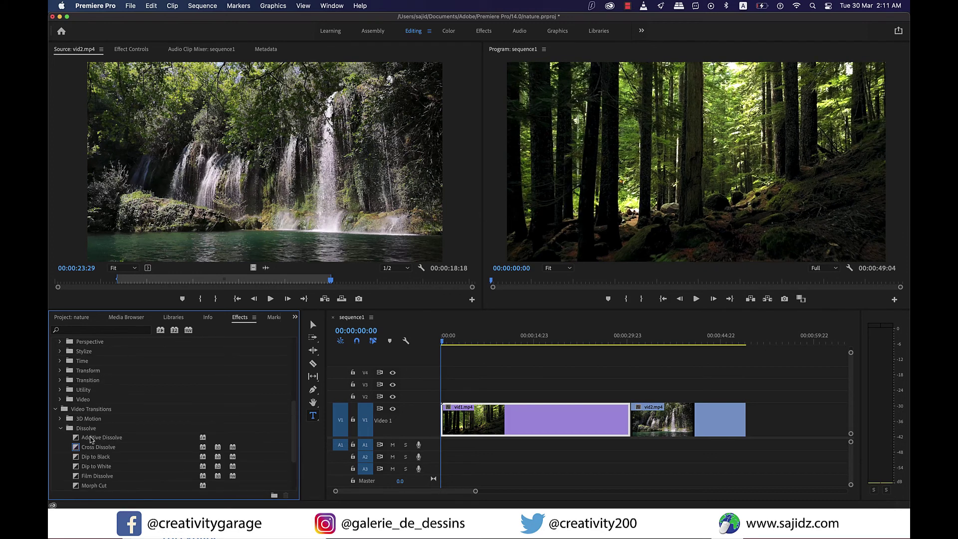
{"action": "scroll", "coordinate": [98, 441], "scroll_direction": "down", "scroll_amount": 2}
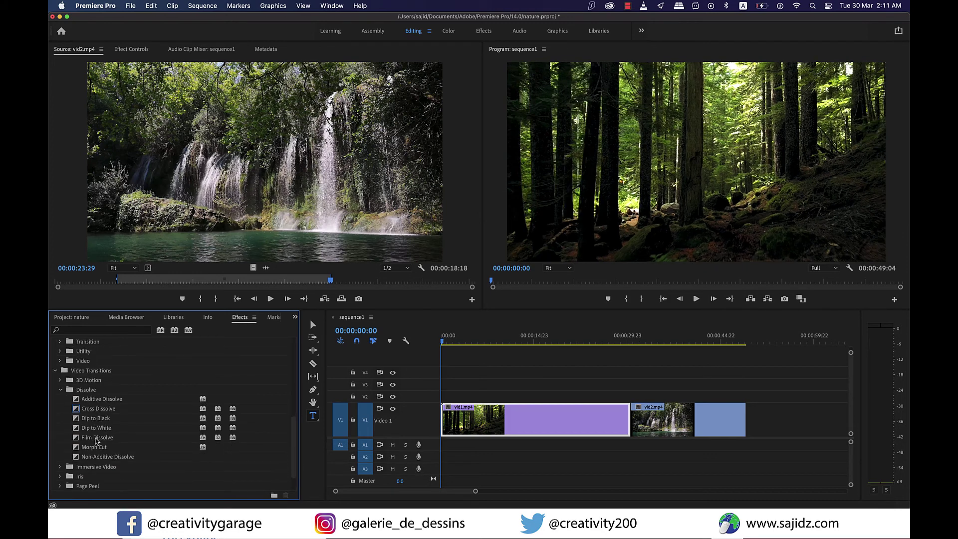
{"action": "left_click", "coordinate": [98, 410]}
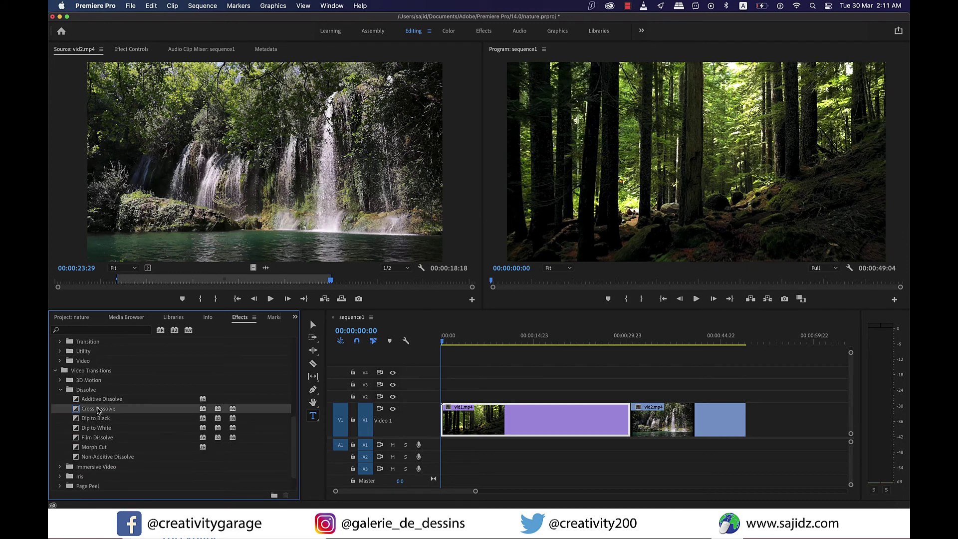
{"action": "left_click", "coordinate": [97, 421]}
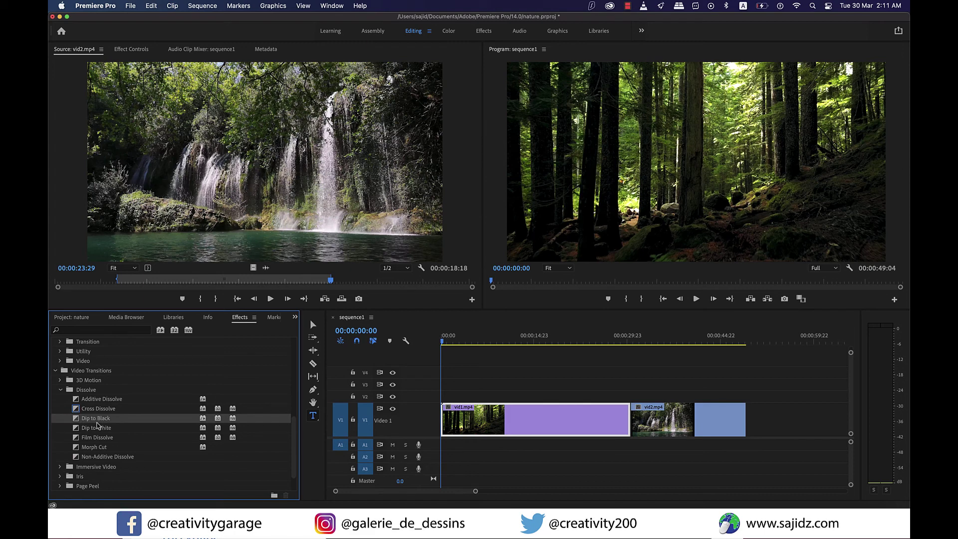
{"action": "left_click", "coordinate": [97, 430]}
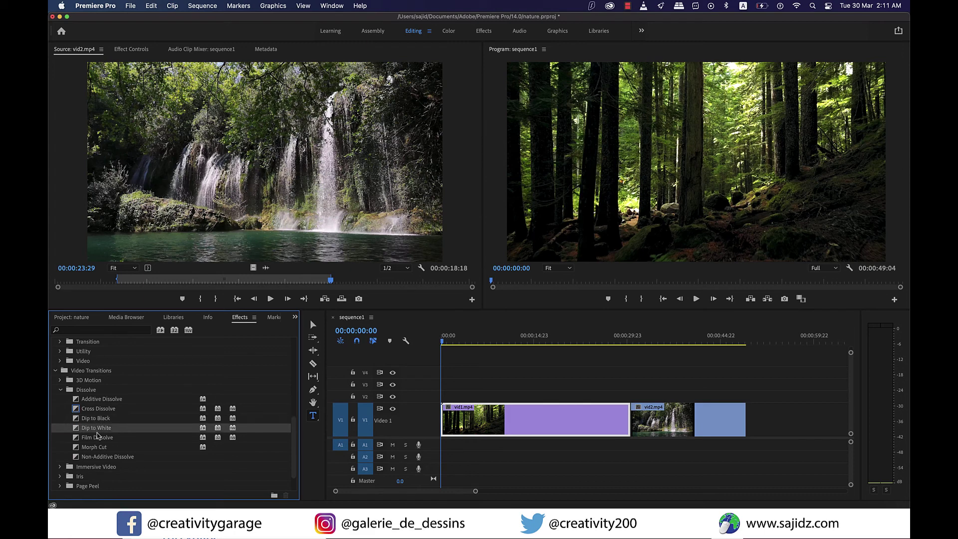
{"action": "left_click", "coordinate": [97, 440]}
{"action": "left_click", "coordinate": [100, 410]}
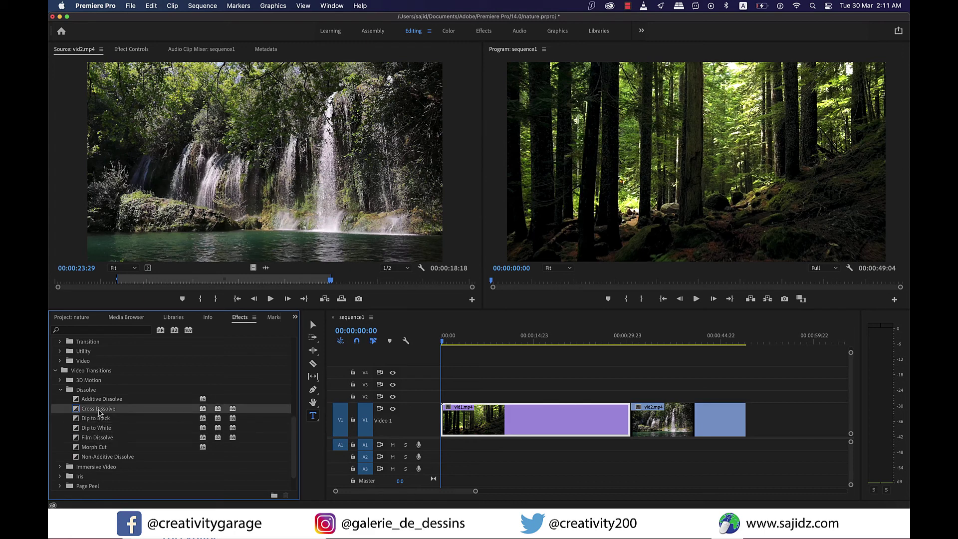
{"action": "left_click_drag", "start_coordinate": [97, 412], "coordinate": [628, 427]}
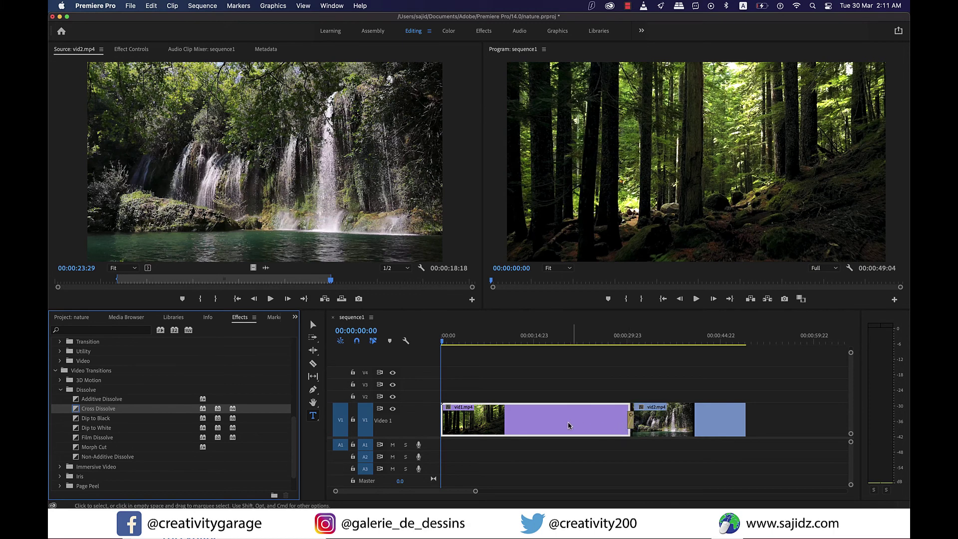
Play the sequence from just before the cut between the two clips to preview the Cross Dissolve transition.
{"action": "left_click_drag", "start_coordinate": [567, 341], "coordinate": [625, 373]}
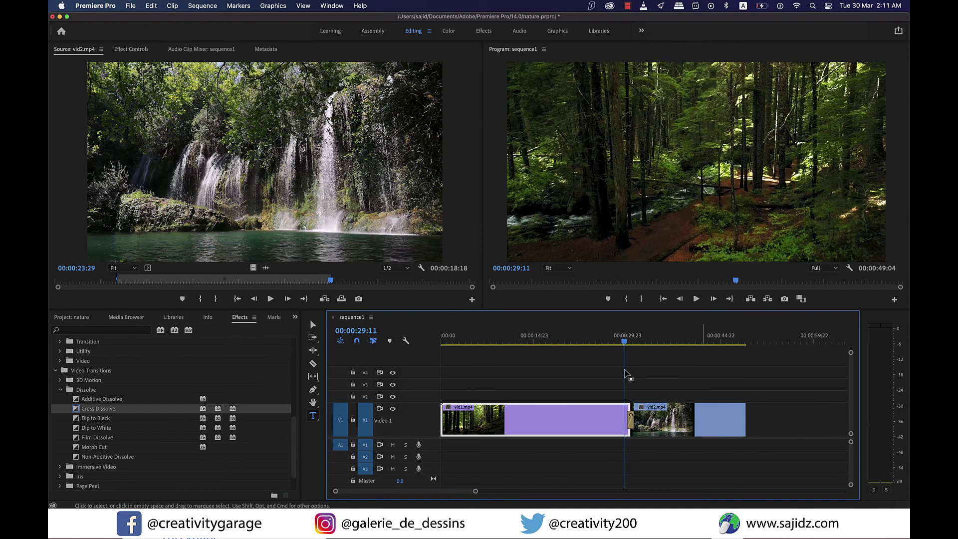
{"action": "left_click", "coordinate": [698, 300]}
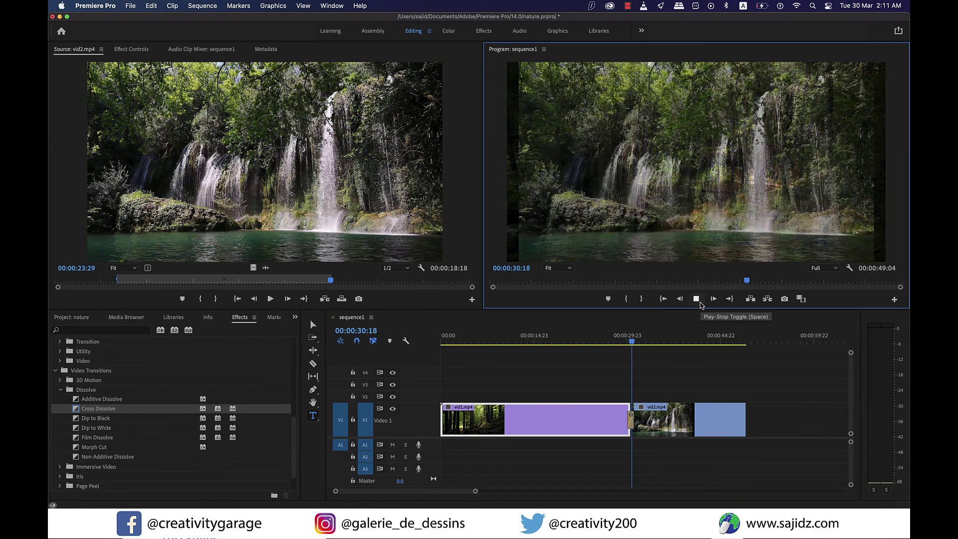
{"action": "left_click", "coordinate": [697, 300]}
{"action": "left_click_drag", "start_coordinate": [639, 344], "coordinate": [635, 345]}
Apply the Dip to Black transition to the end of vid2.mp4 and preview the last seconds of the sequence.
{"action": "left_click_drag", "start_coordinate": [89, 421], "coordinate": [742, 421]}
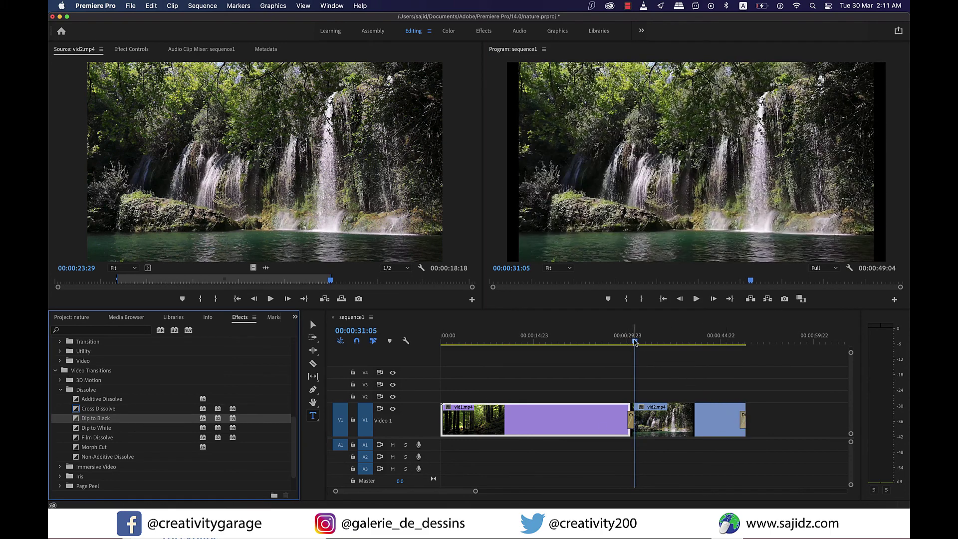
{"action": "left_click_drag", "start_coordinate": [714, 352], "coordinate": [737, 360]}
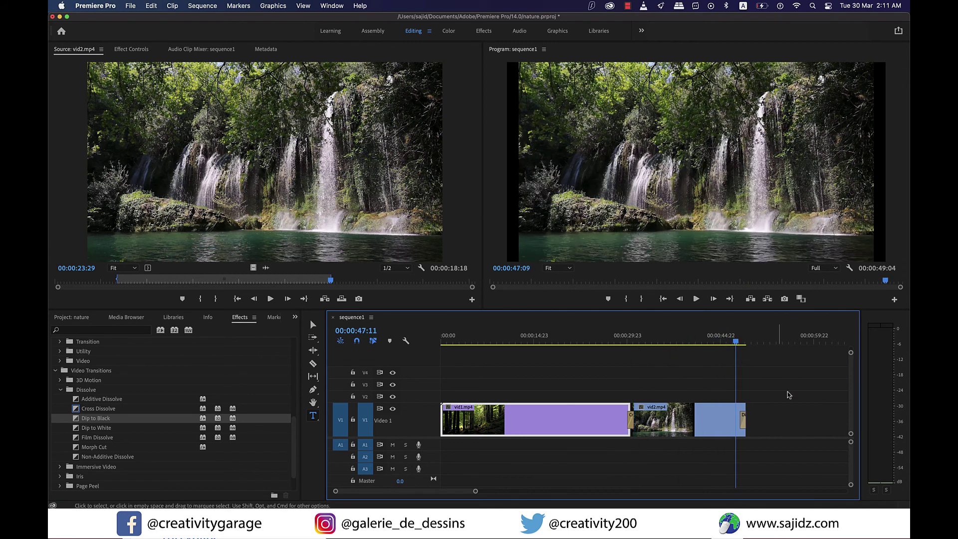
{"action": "key", "text": "space"}
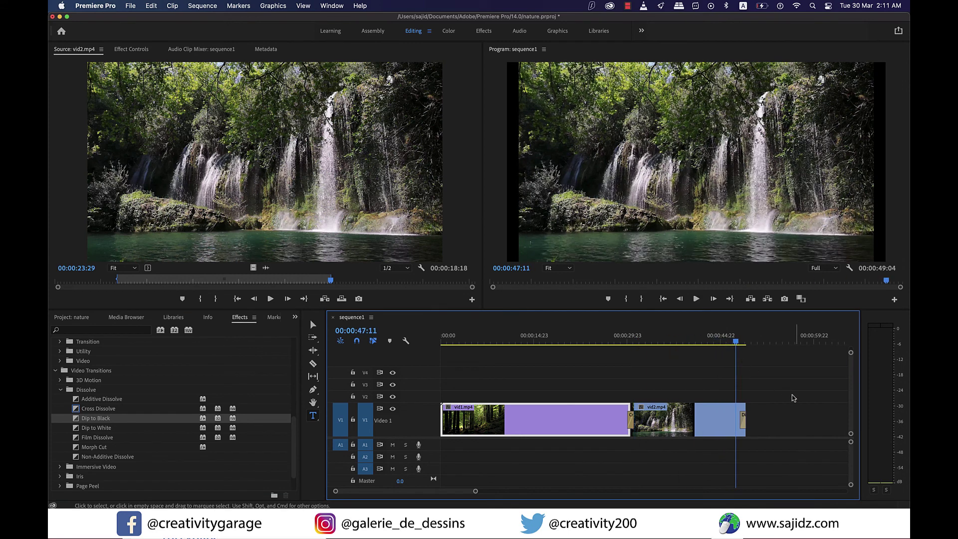
{"action": "left_click", "coordinate": [696, 299]}
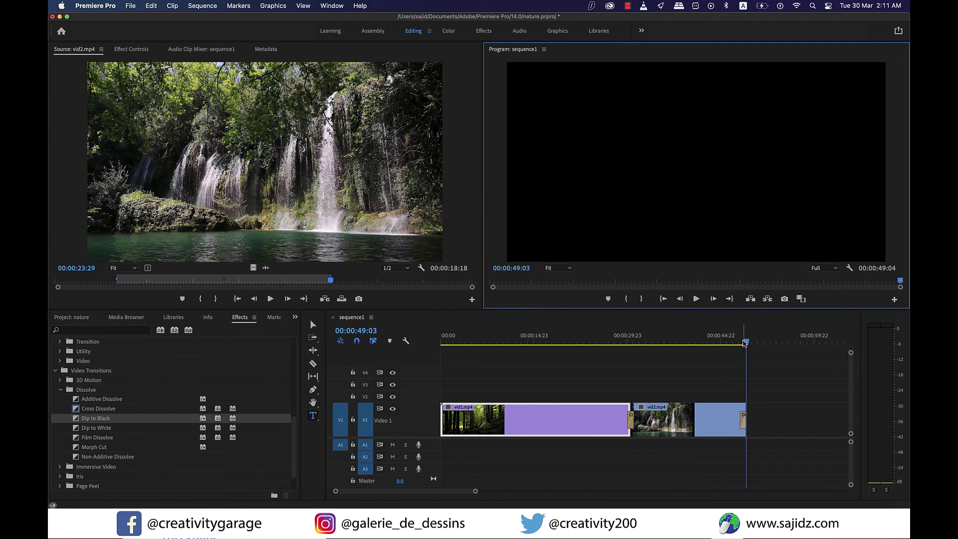
{"action": "left_click_drag", "start_coordinate": [744, 343], "coordinate": [746, 346]}
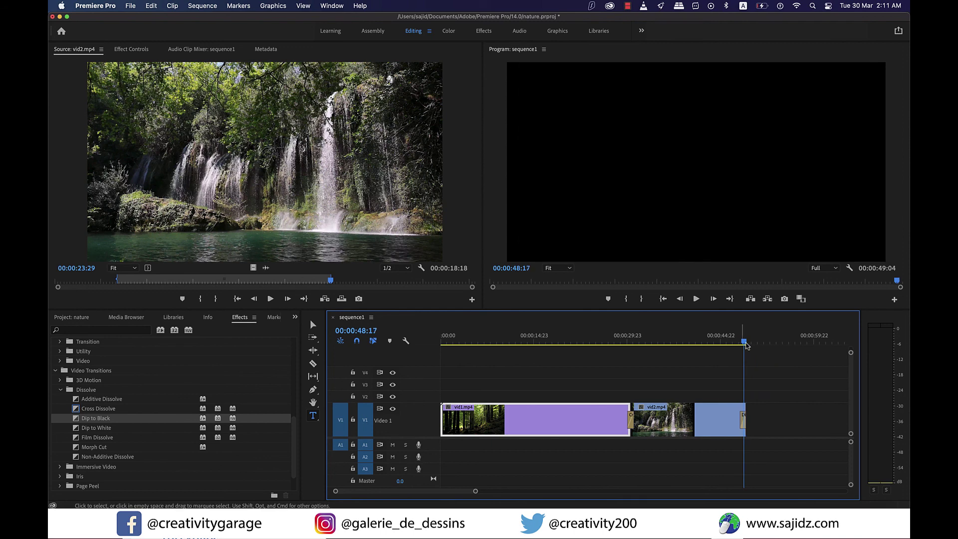